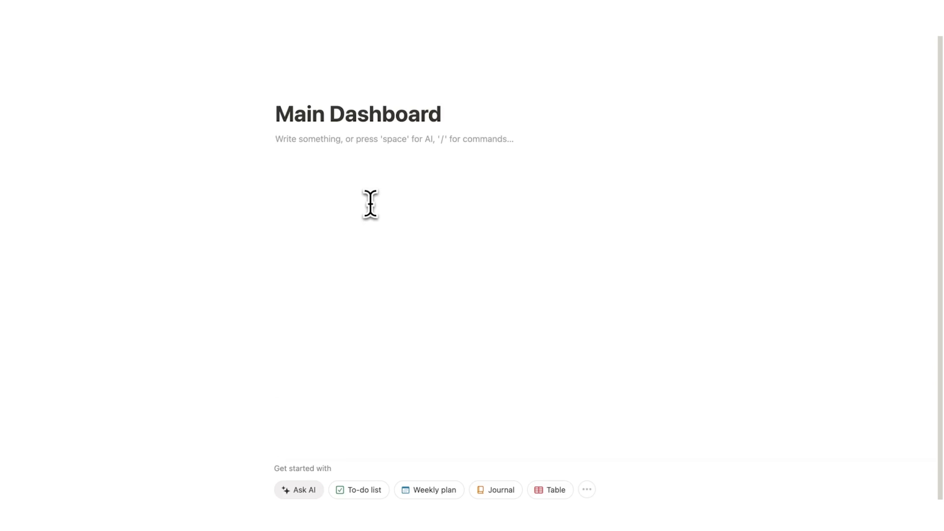
Insert a callout block below the page title with the text "blah blah".
type("/ca")
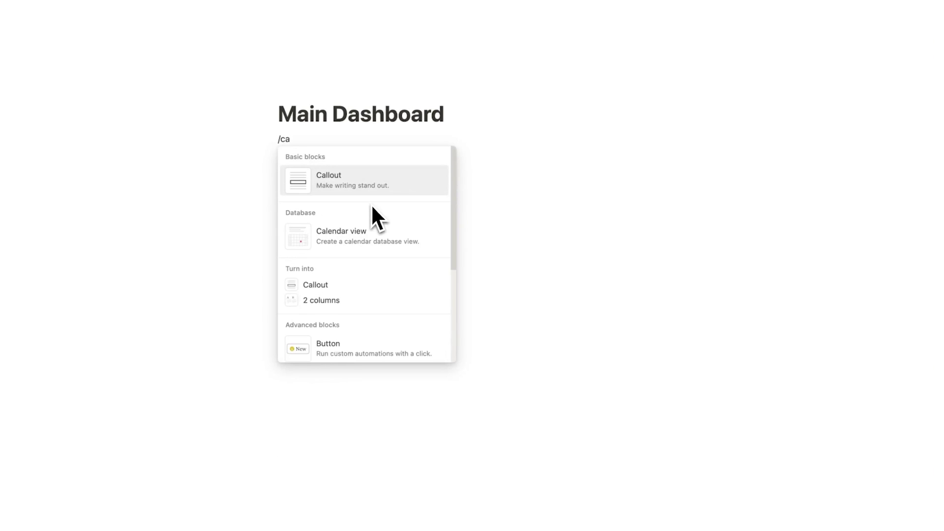
type("ll")
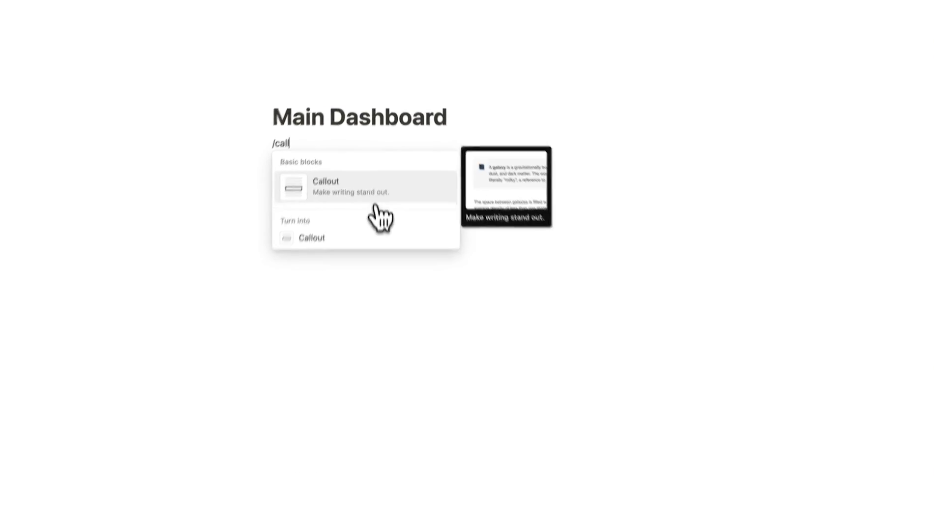
left_click(376, 203)
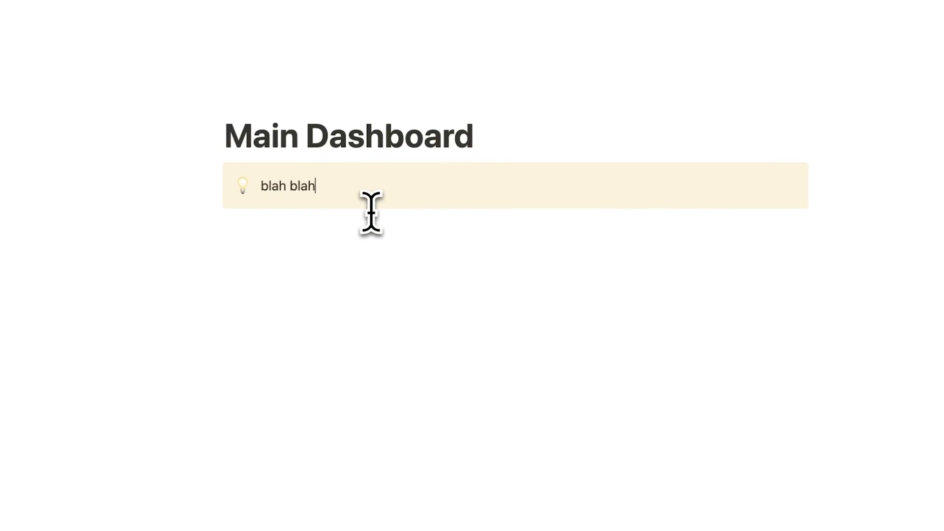
Duplicate the "blah blah" callout and place the copy beside the original to form two columns.
left_click_drag(352, 248, 286, 188)
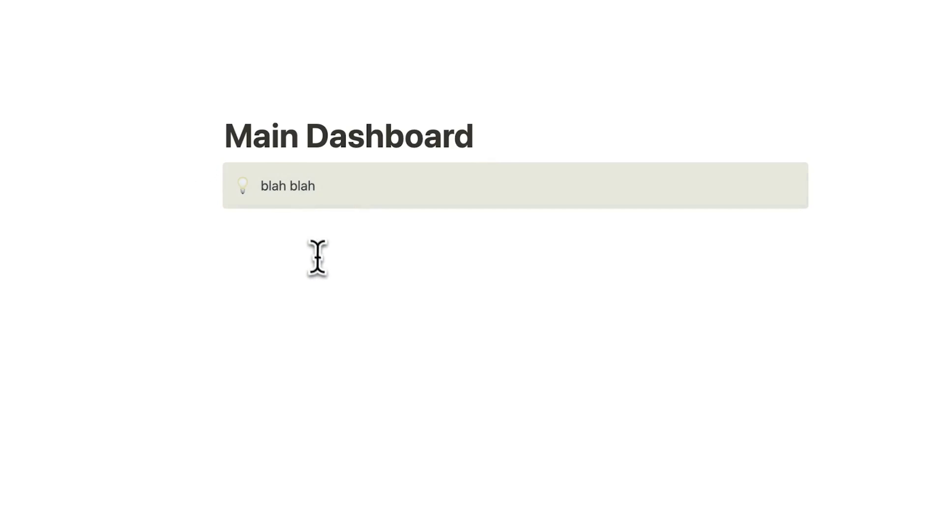
key("super+d")
left_click_drag(317, 257, 805, 195)
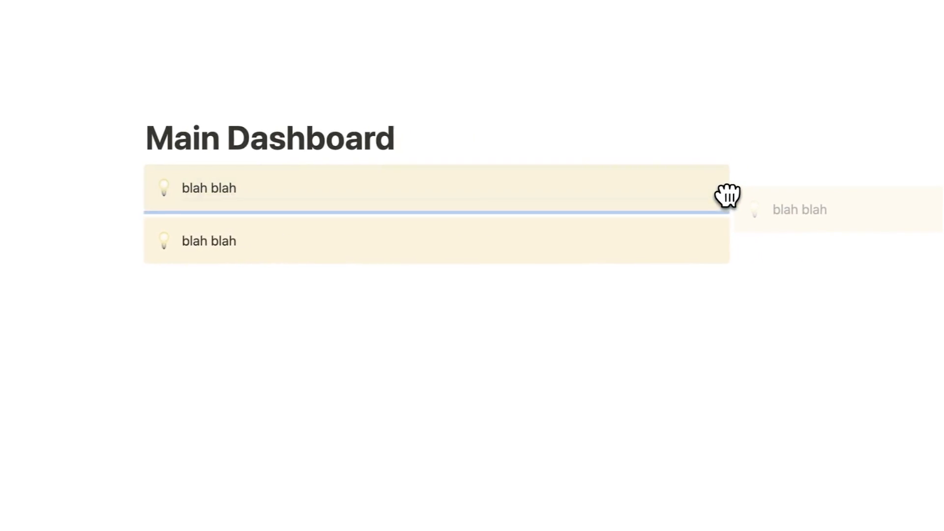
left_click_drag(727, 196, 734, 196)
left_click(452, 289)
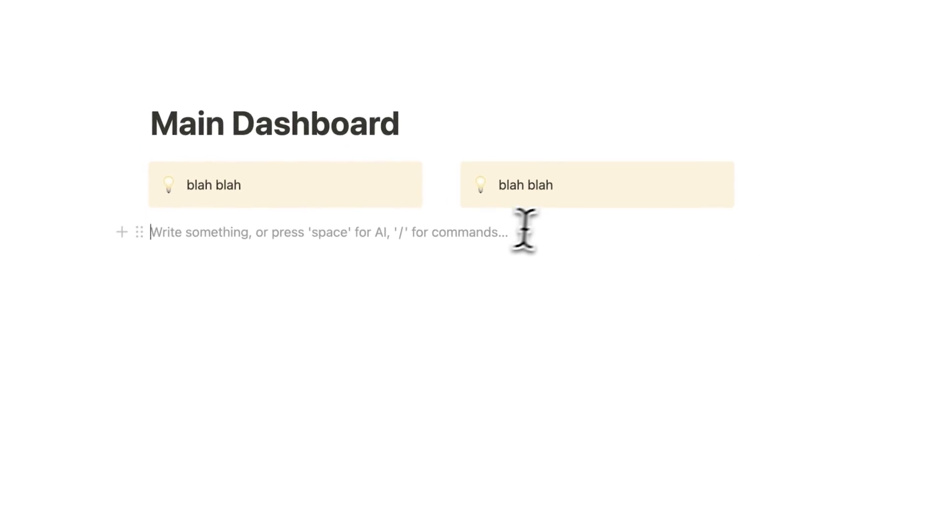
Delete both callouts and the empty line beneath them from the page.
left_click_drag(731, 299, 4, 199)
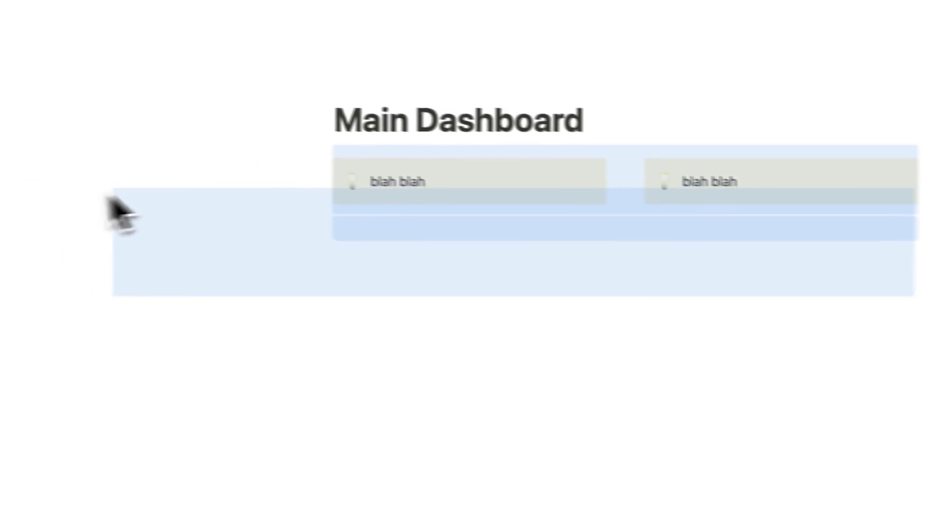
left_click_drag(111, 199, 253, 188)
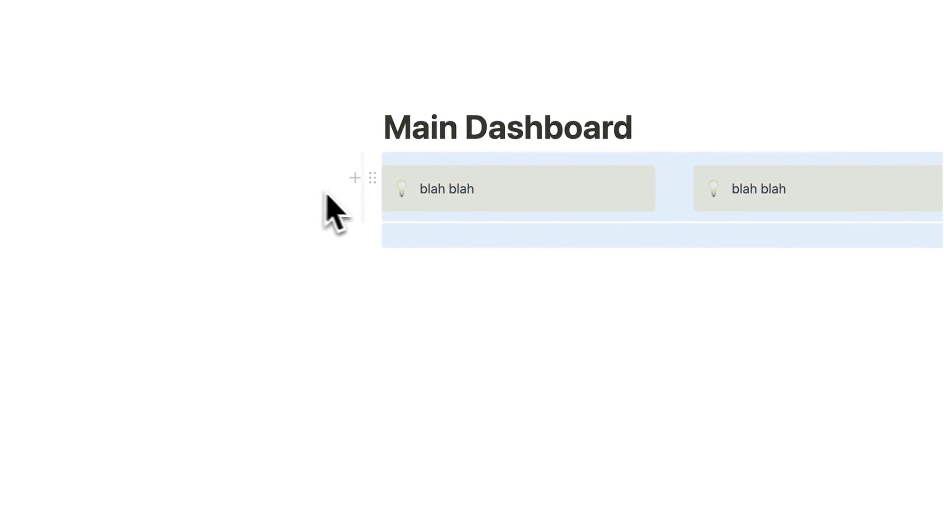
key("BackSpace")
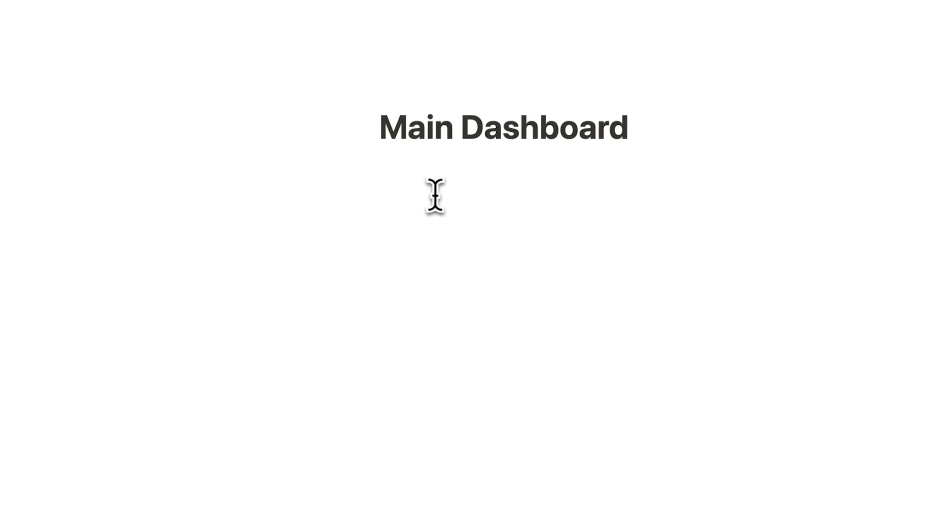
Set the Main Dashboard page to full width.
left_click(436, 195)
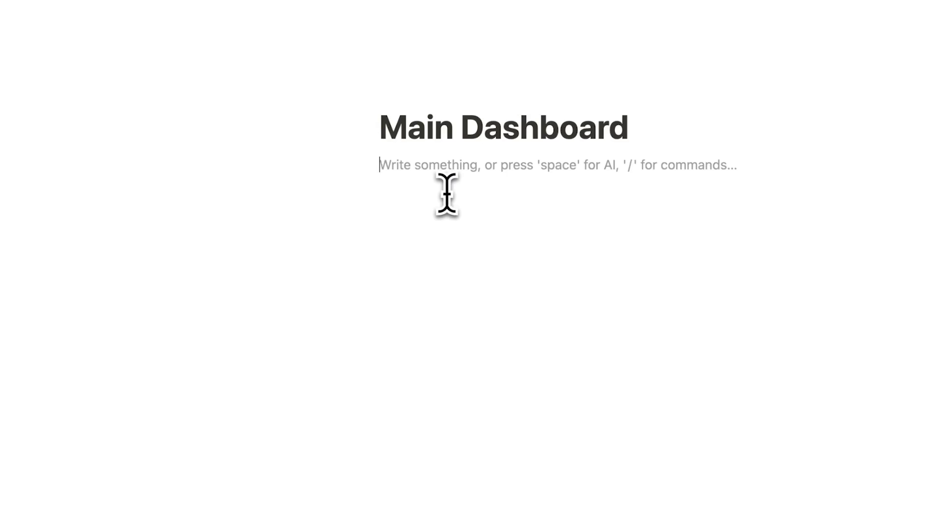
left_click(923, 39)
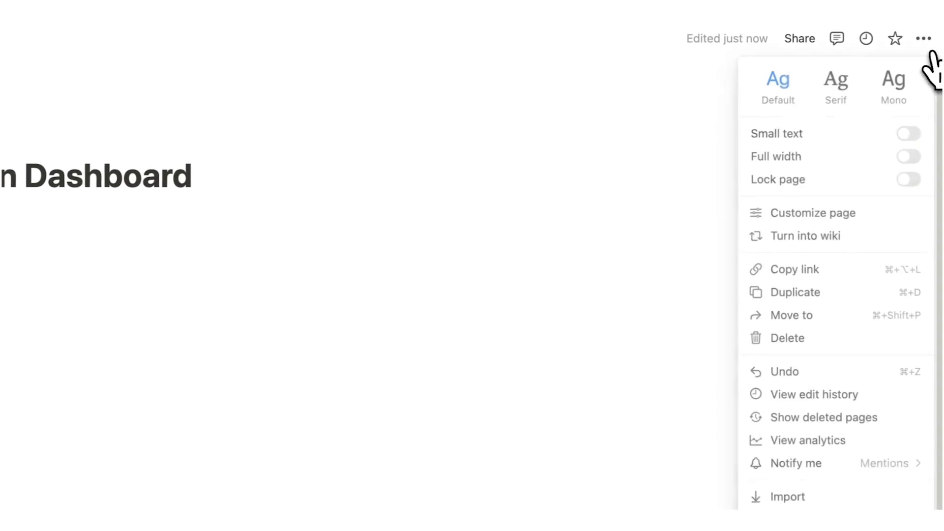
left_click(908, 156)
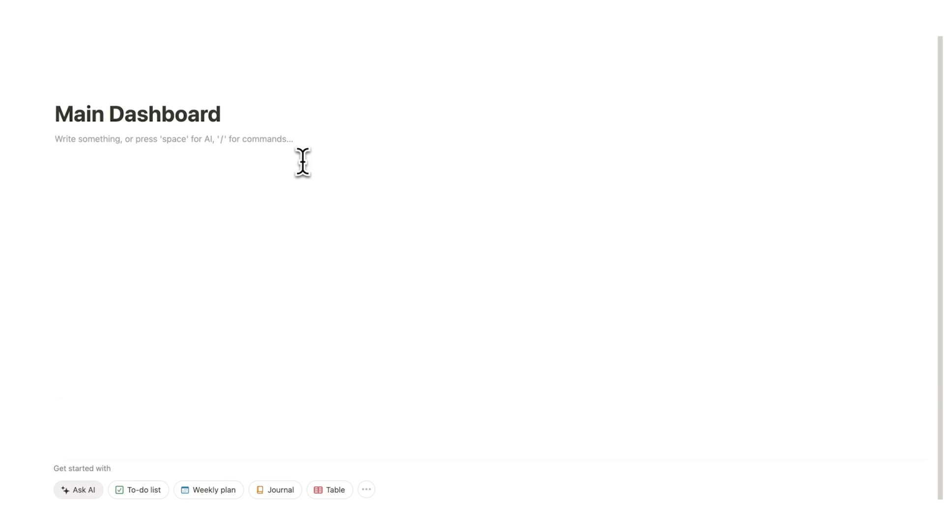
Insert a table view with a new blank database below the page title.
type("/da")
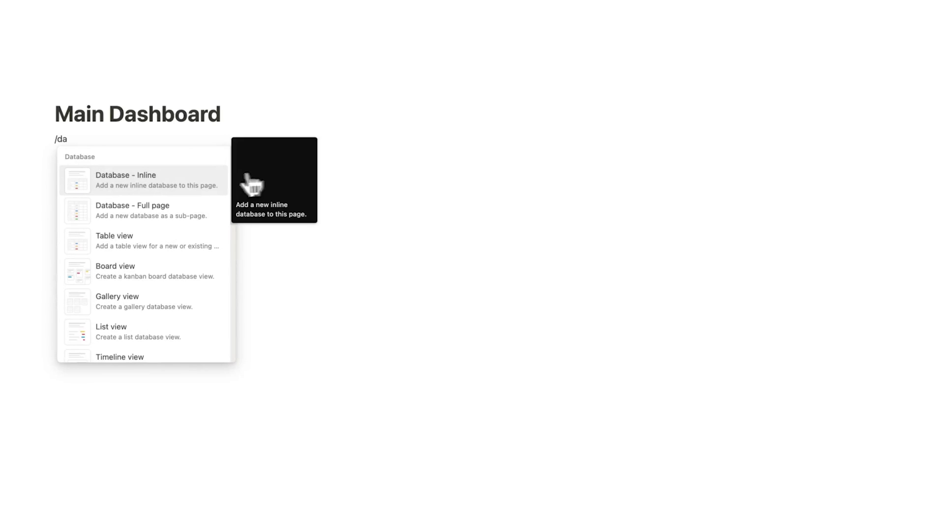
type("ta")
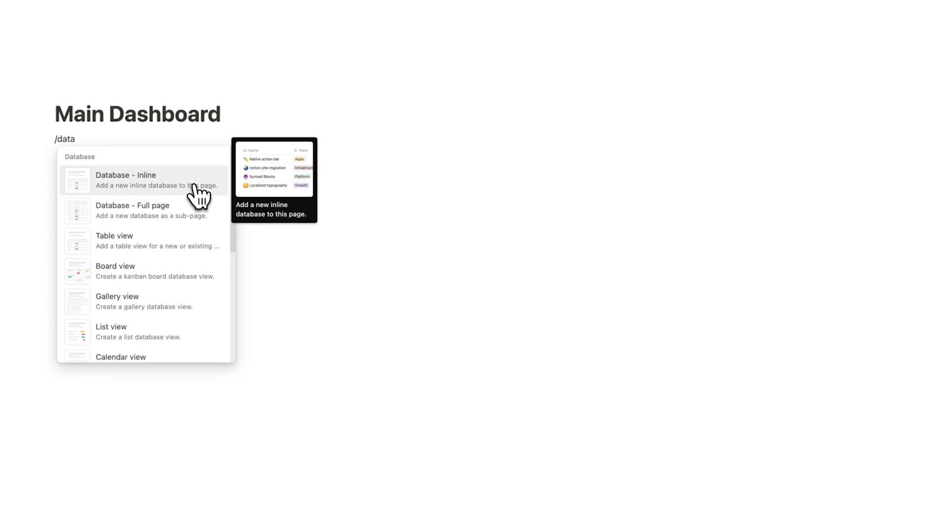
left_click(169, 243)
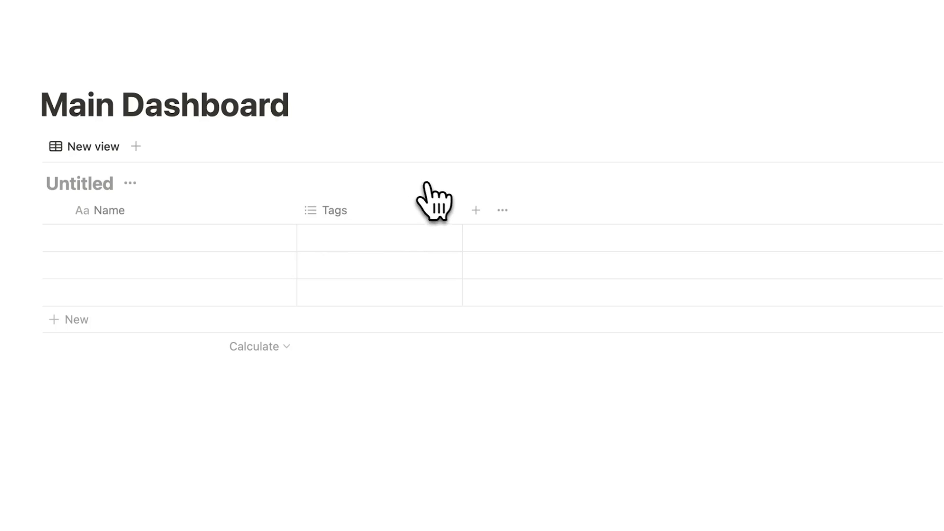
left_click(812, 210)
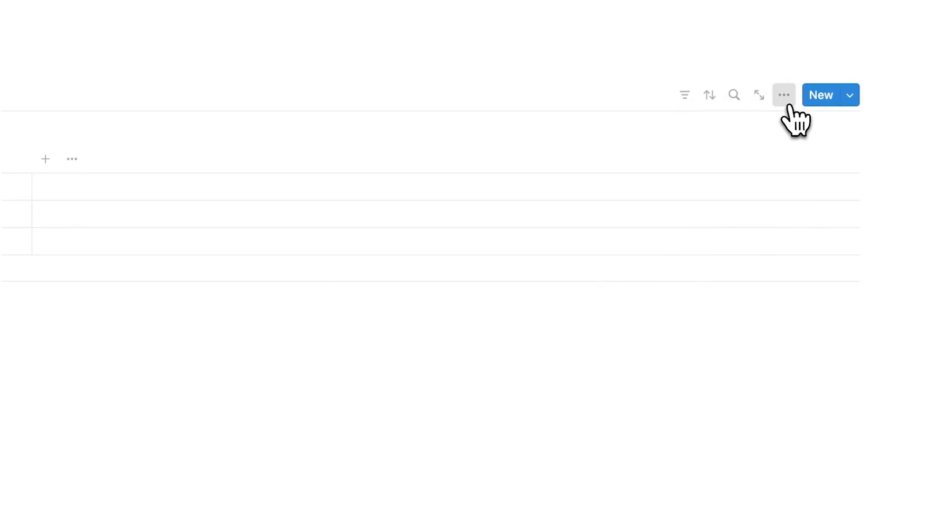
Change the database layout to Calendar and show the calendar as Week.
left_click(785, 101)
left_click(764, 192)
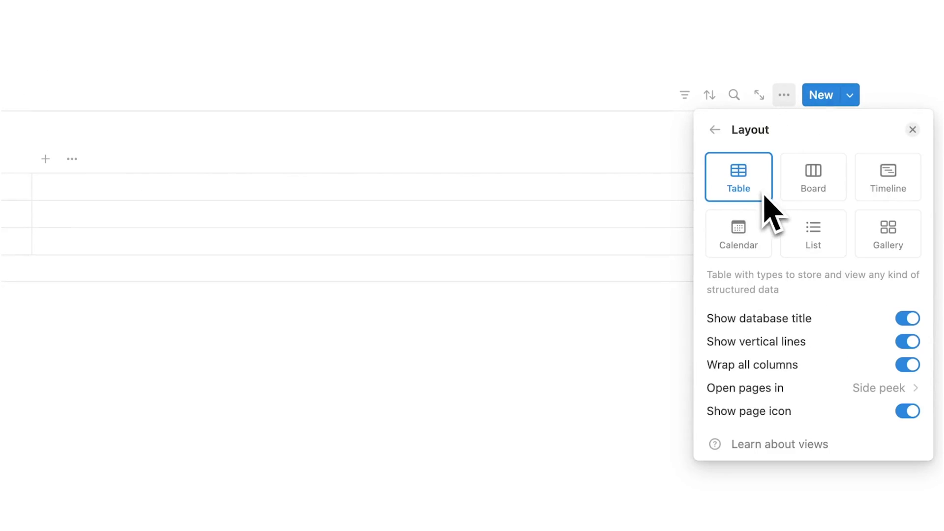
left_click(757, 236)
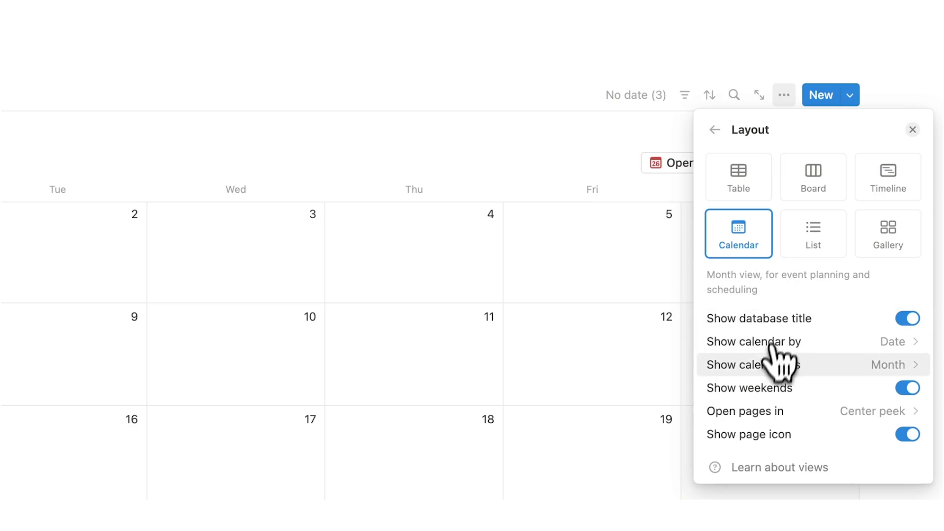
left_click(777, 369)
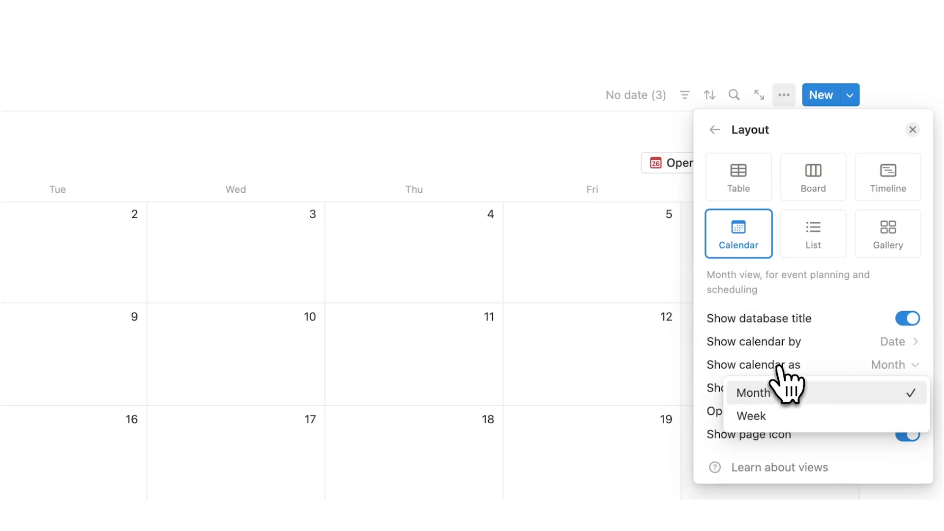
left_click(770, 417)
left_click(421, 412)
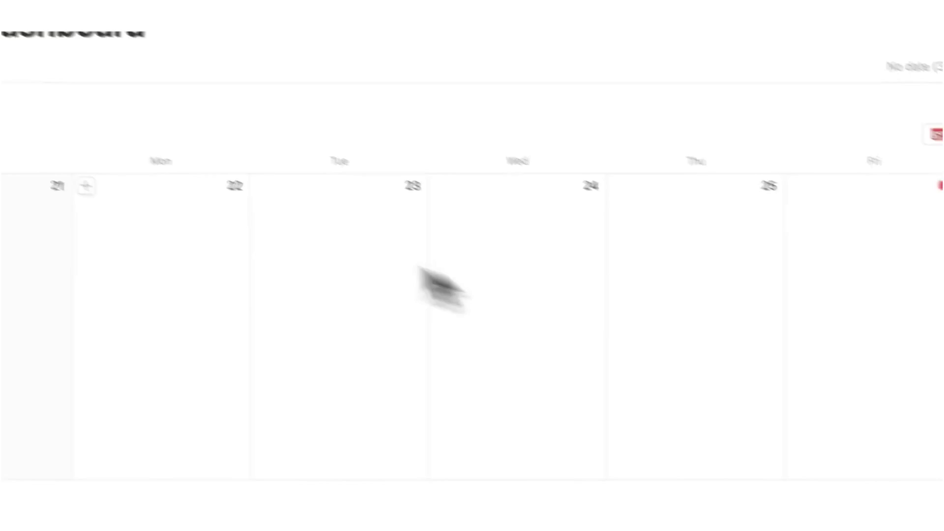
Title the calendar database "Calendar" and add a "Write Report" entry on April 26, 2024.
left_click(98, 177)
type("Calendar")
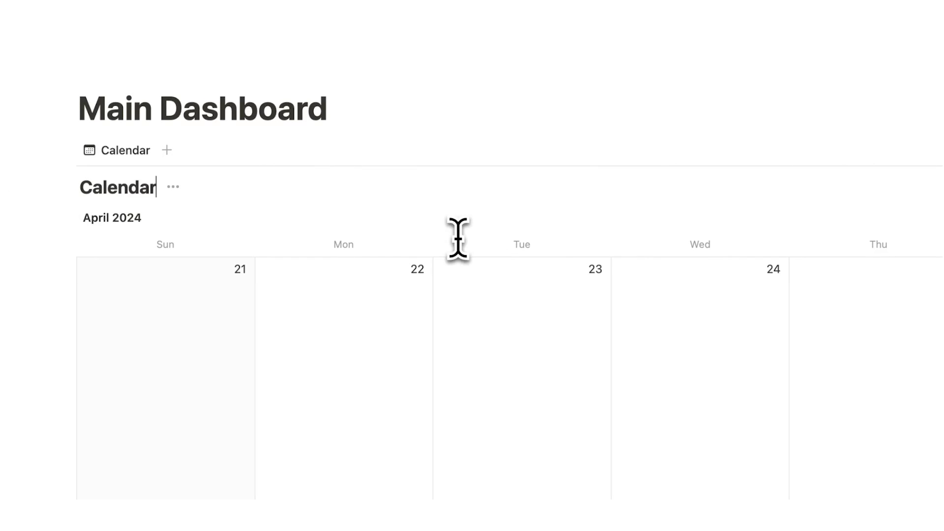
left_click(938, 250)
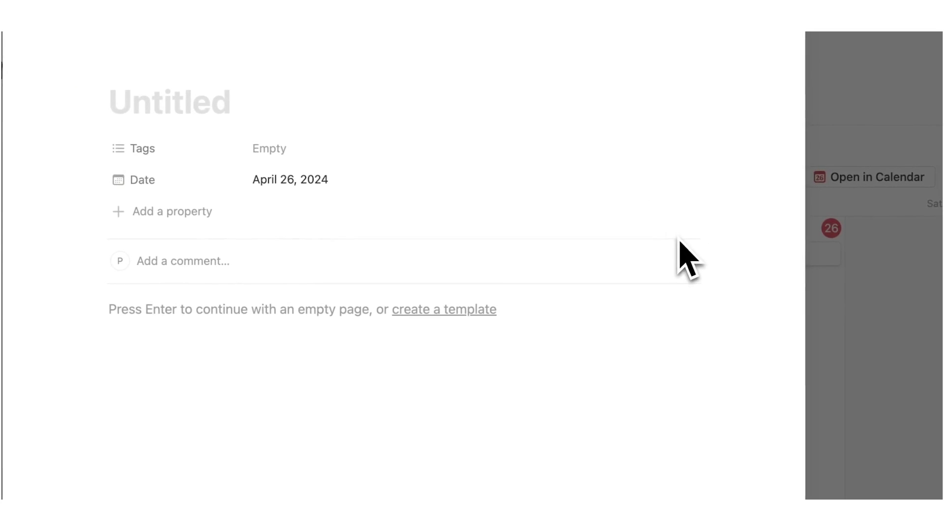
type("Write Report")
left_click(909, 301)
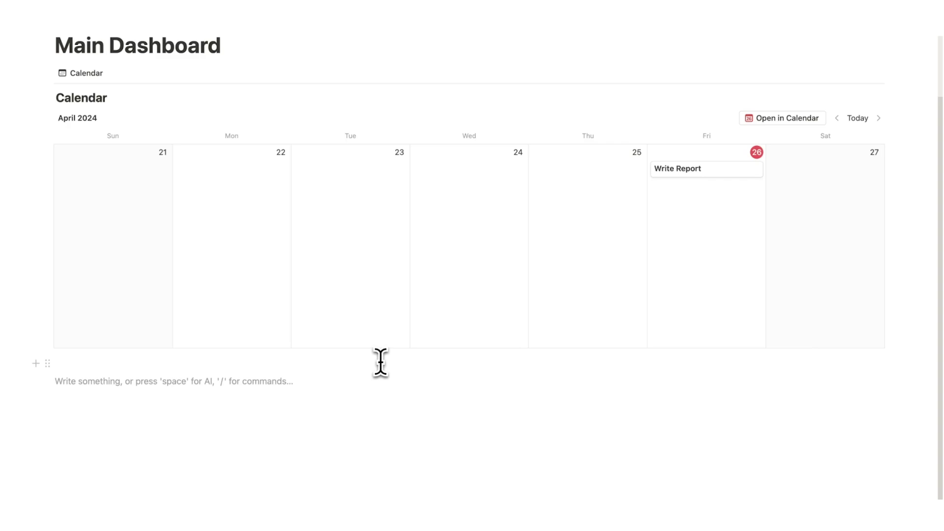
Insert a table view with a new blank database below the calendar and title it "Projects".
type("/da")
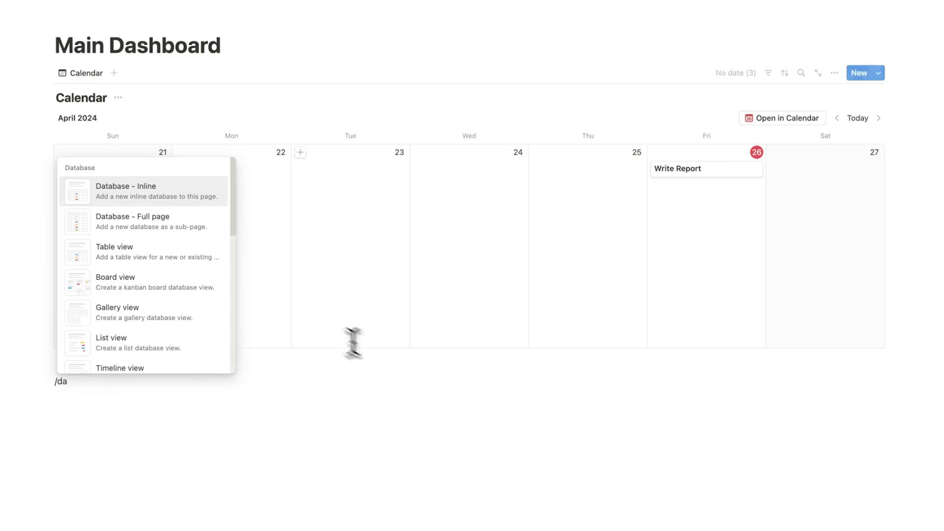
left_click(194, 256)
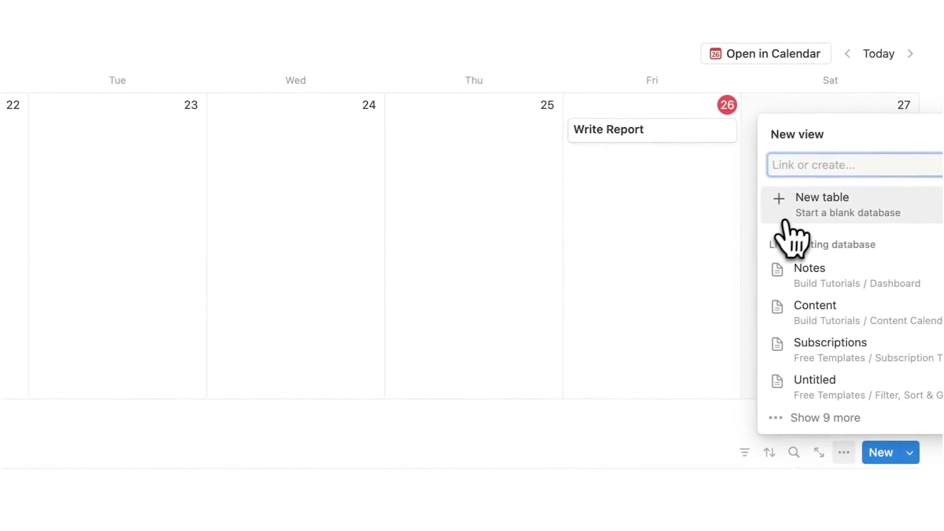
left_click(811, 201)
type("Project")
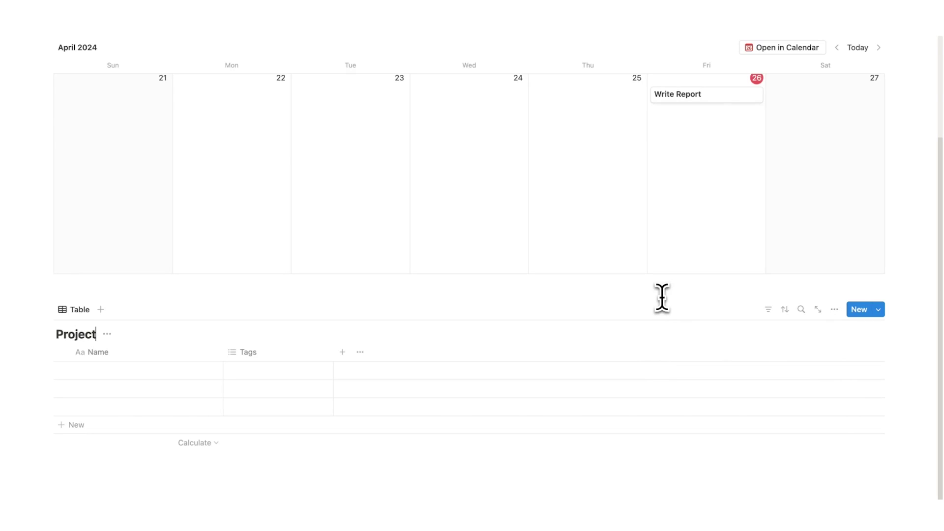
Change the Projects database layout to Gallery.
left_click(835, 310)
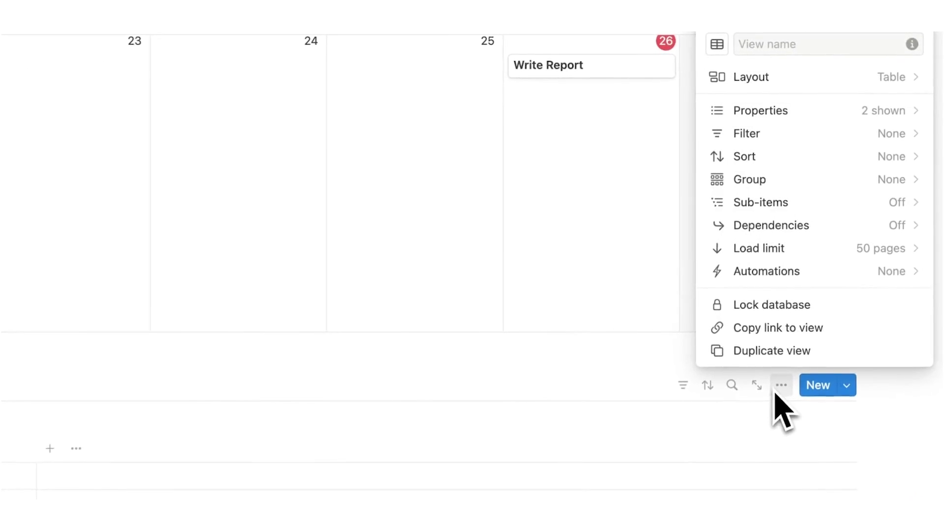
left_click(813, 104)
left_click(919, 115)
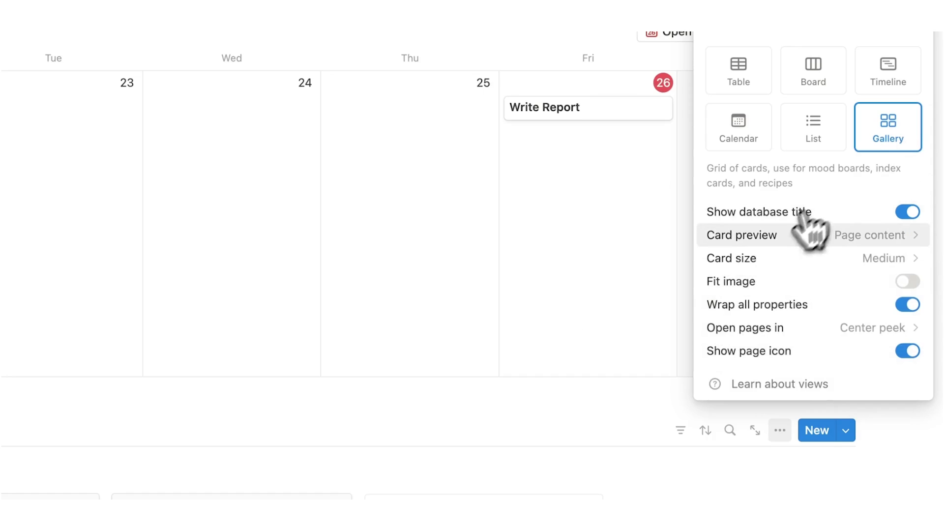
Set the Projects gallery's card preview to None and its card size to Small.
left_click(804, 256)
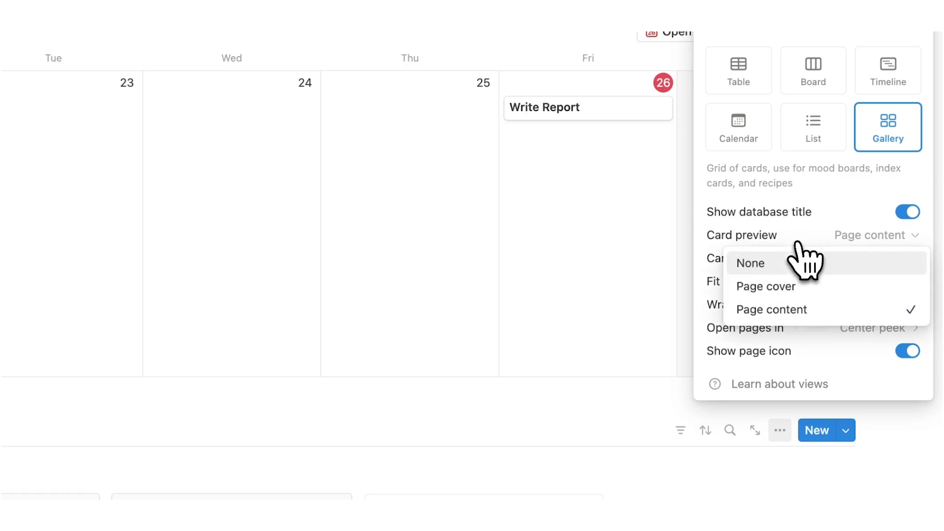
left_click(770, 265)
key("Escape")
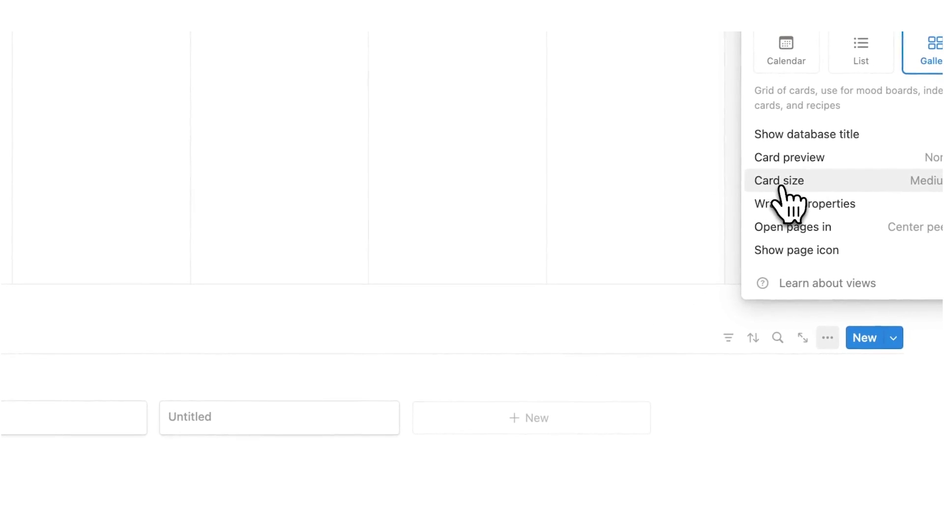
left_click(786, 201)
left_click(791, 209)
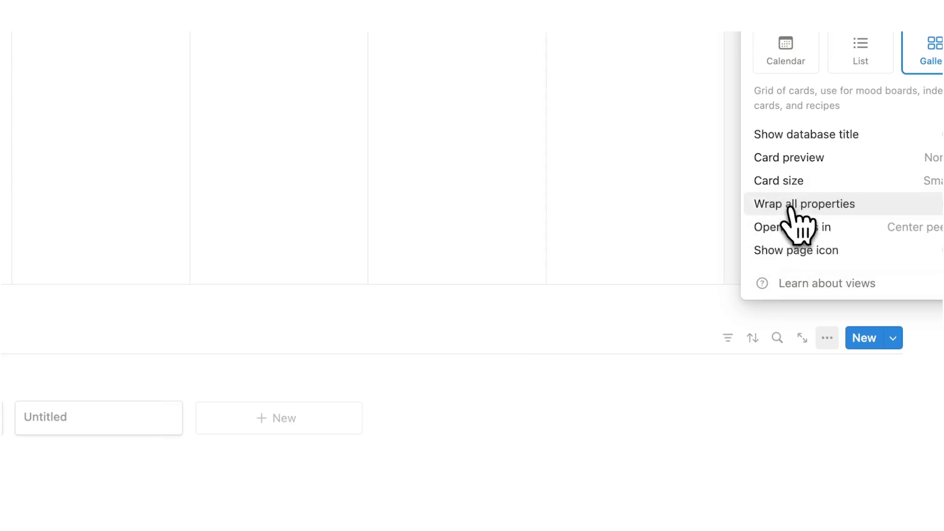
key("Escape")
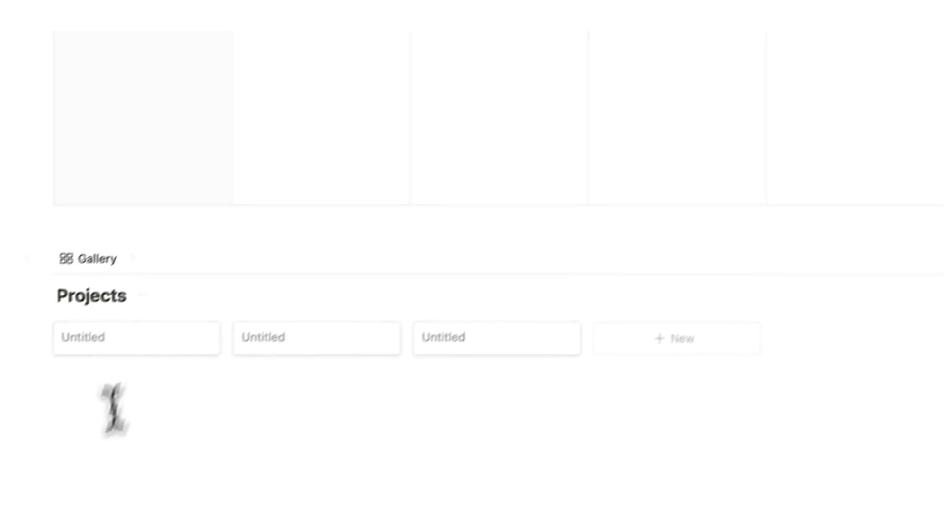
Insert a table view with a new blank database below the Projects gallery and title it "Notes".
left_click(555, 507)
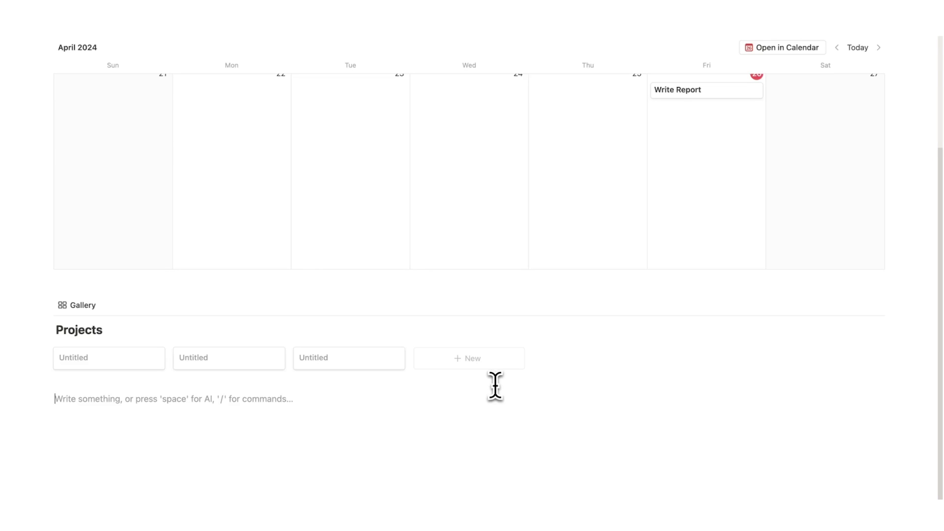
type("/data")
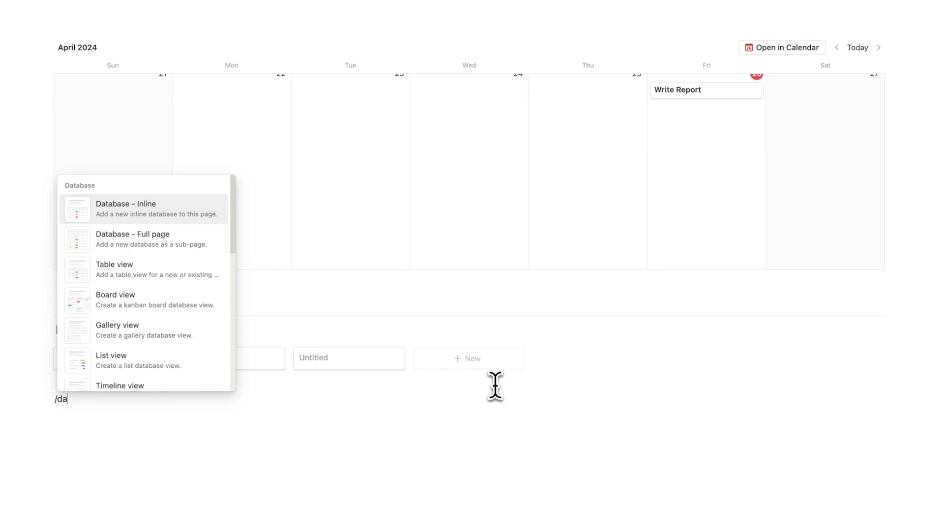
left_click(130, 281)
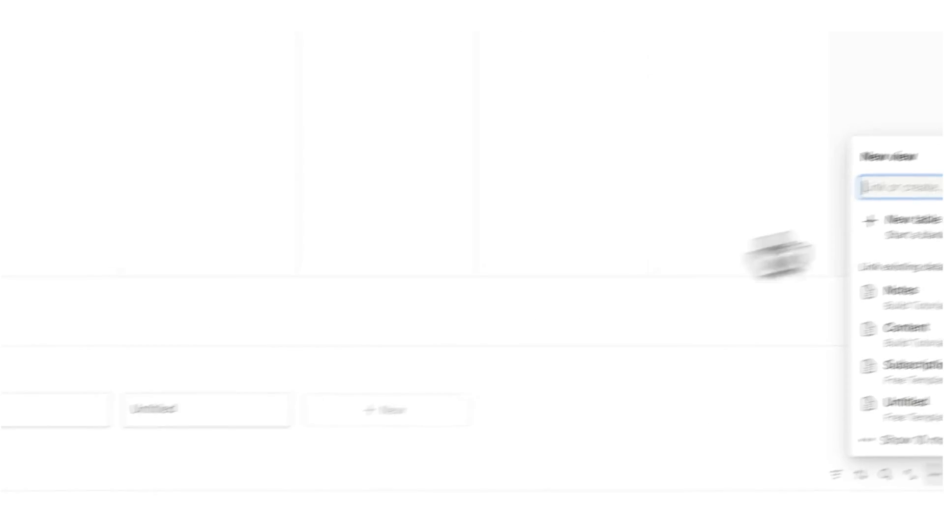
left_click(912, 223)
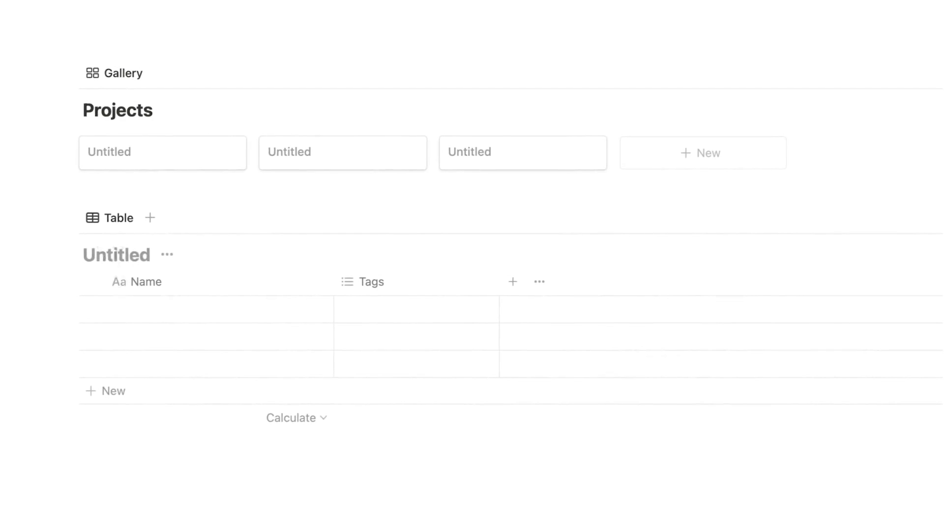
left_click(113, 264)
type("Note")
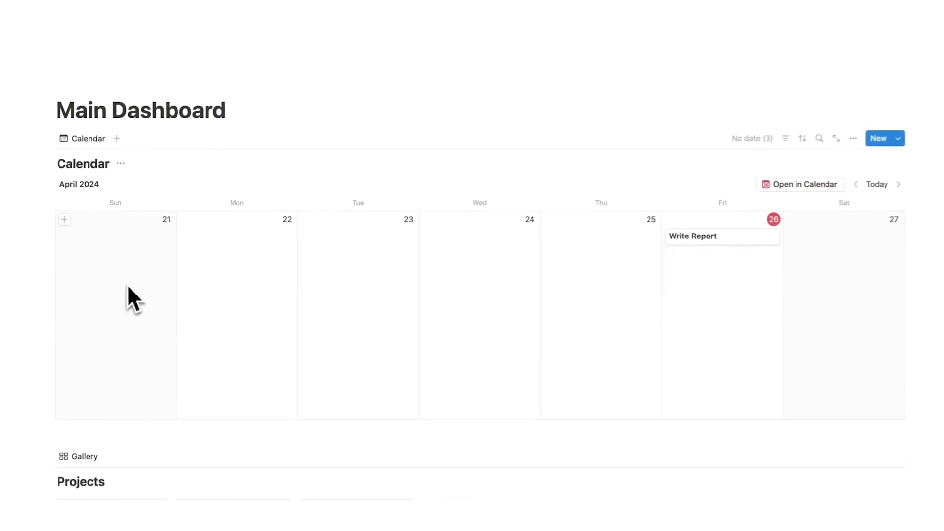
Open the Write Report calendar entry and add a new property of type Relation to it.
scroll(87, 144, "down", 4)
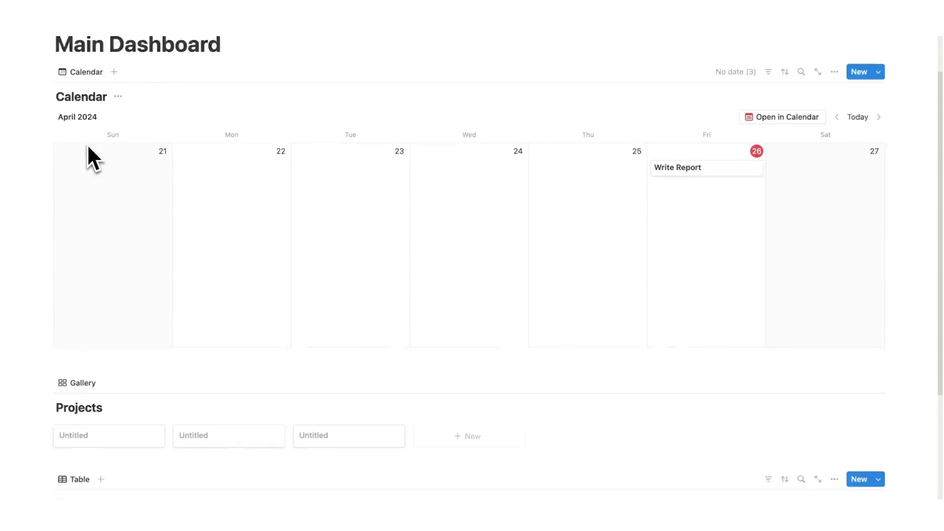
scroll(197, 324, "down", 4)
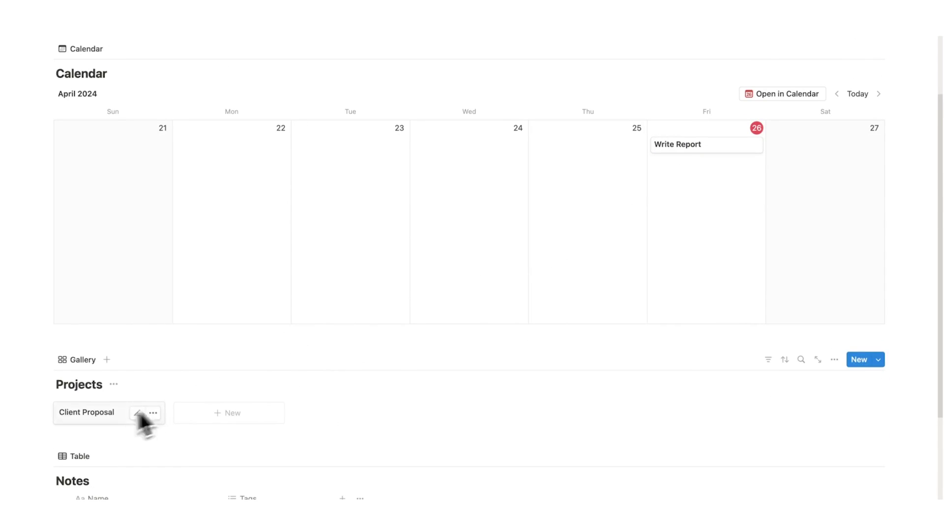
left_click(718, 147)
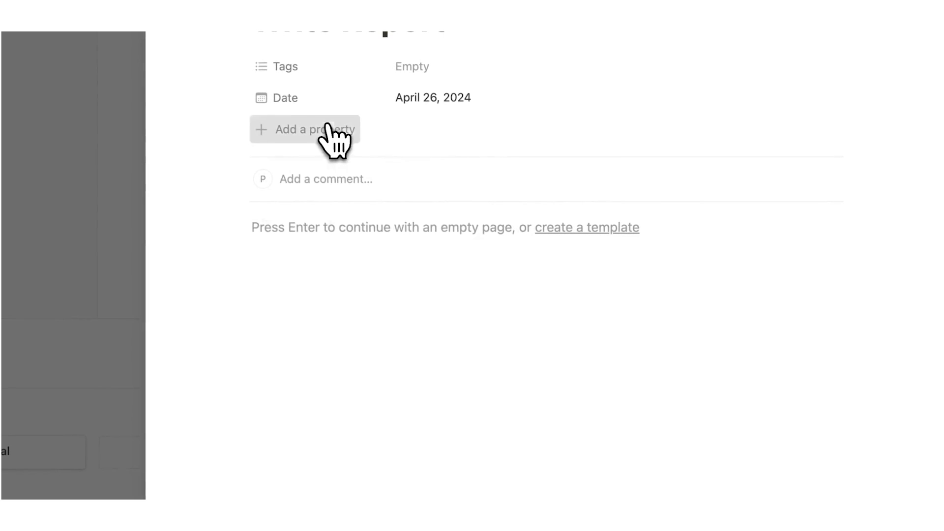
left_click(328, 129)
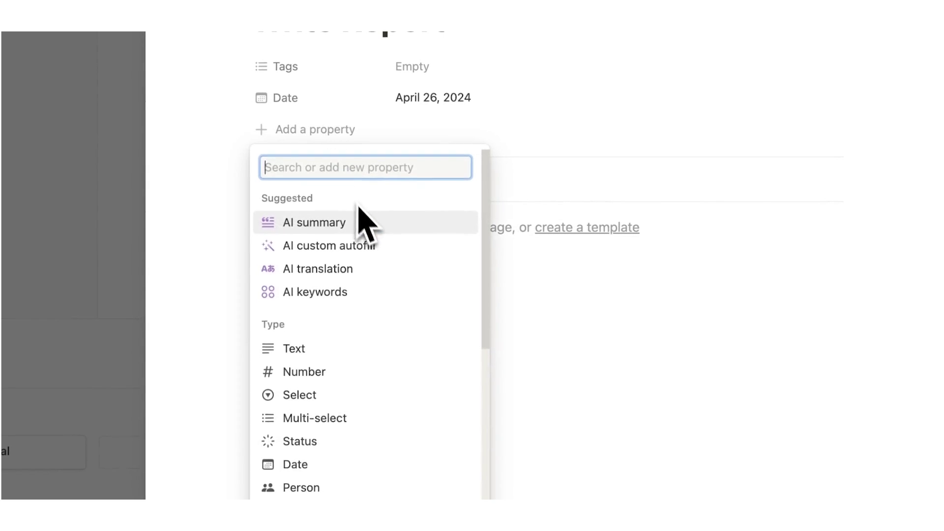
scroll(364, 207, "down", 5)
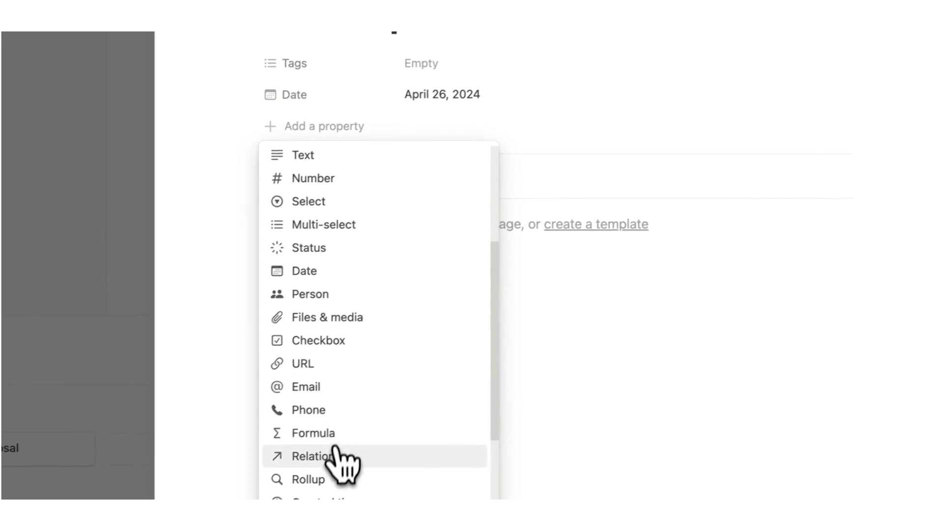
left_click(335, 455)
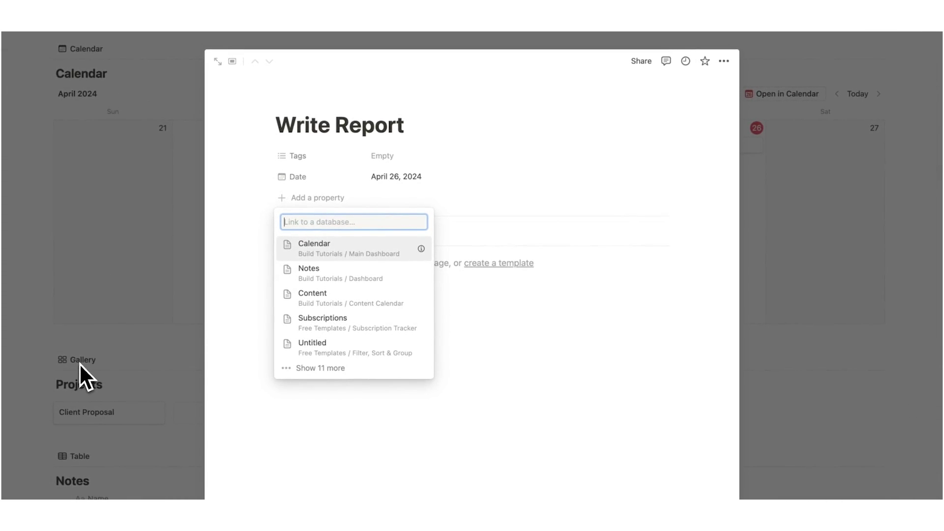
Relate the property to the Main Dashboard's Projects database, enable Show on Projects and add the relation.
type("Pro")
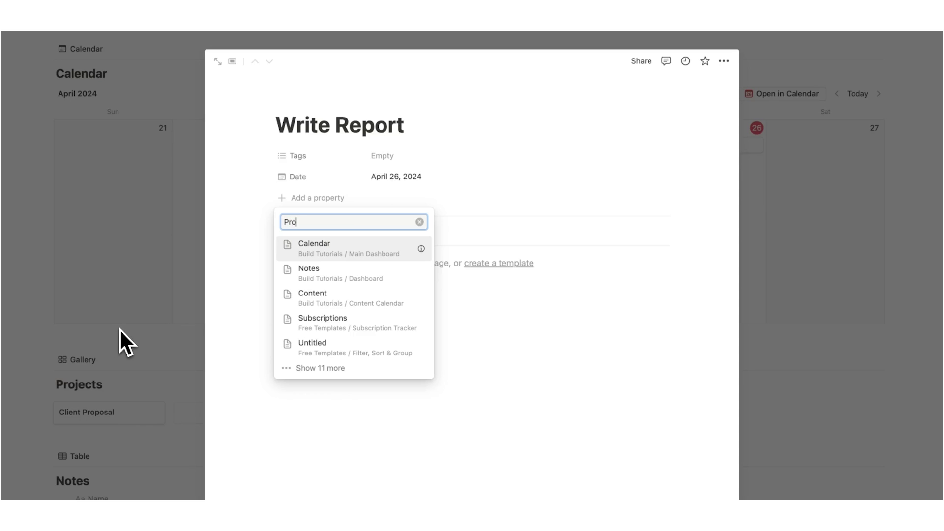
type("jects")
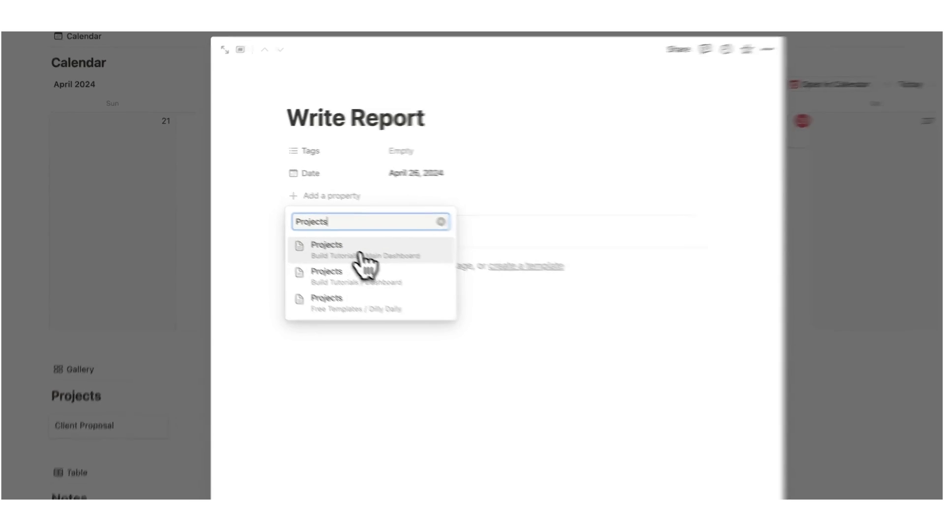
left_click(361, 254)
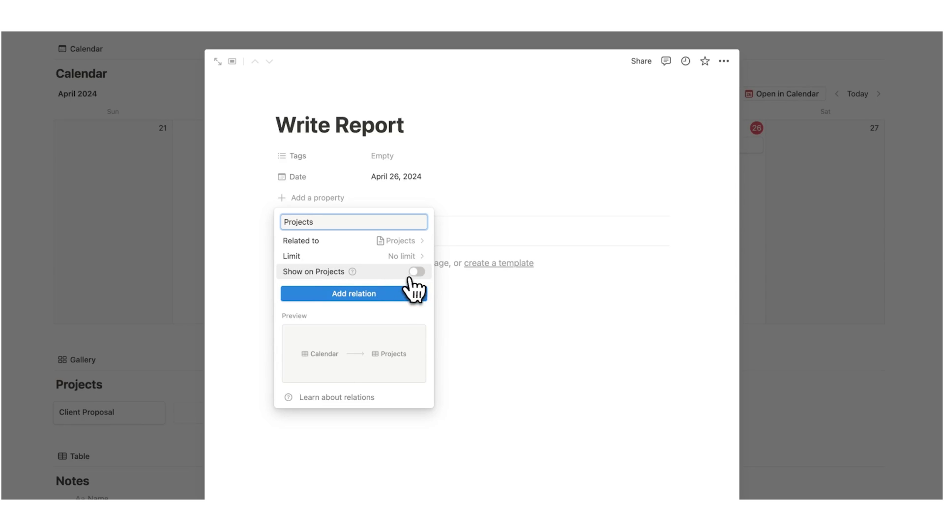
left_click(416, 272)
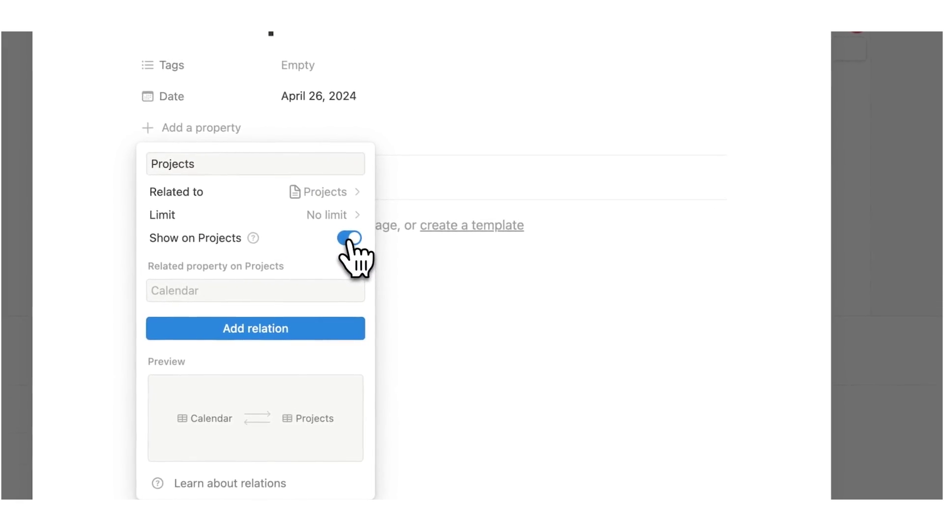
left_click(270, 332)
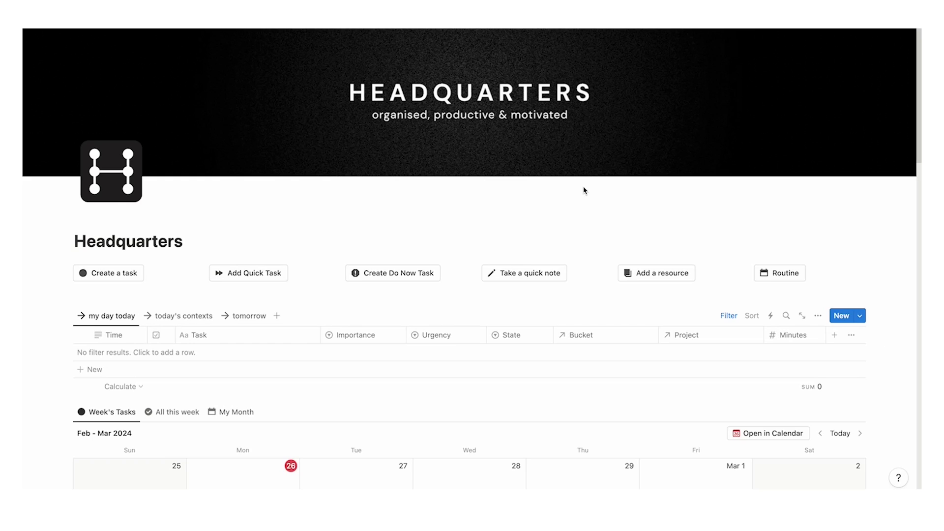
Examine the Headquarters example dashboard and the tasks and notes inside its Get a New Job project.
scroll(584, 191, "down", 20)
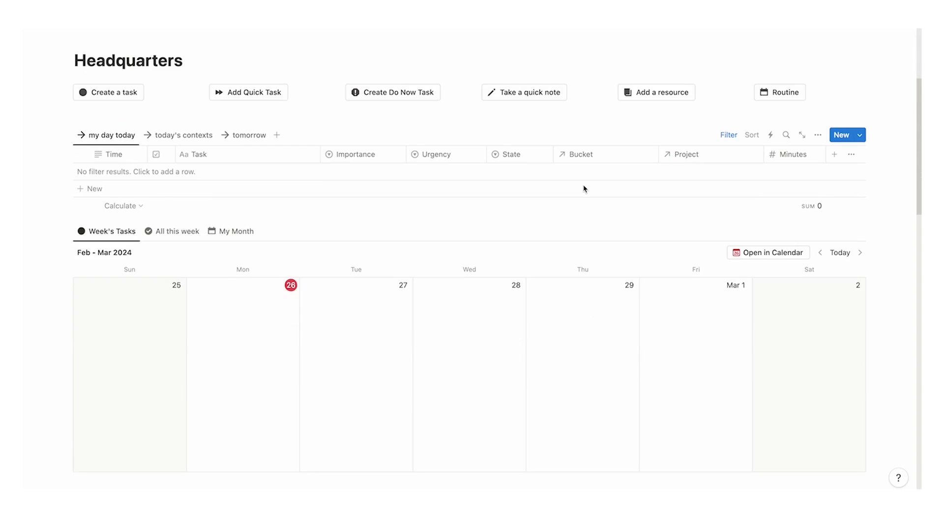
scroll(584, 190, "up", 15)
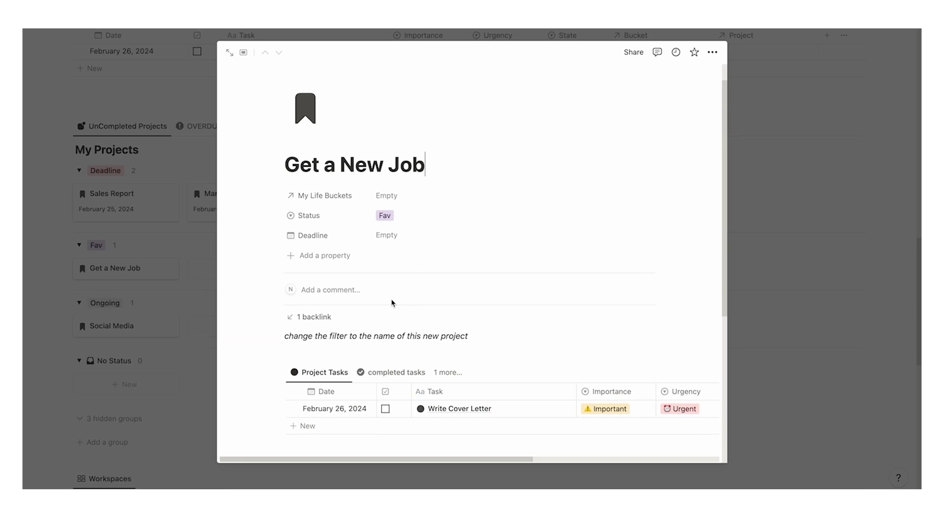
scroll(390, 301, "down", 5)
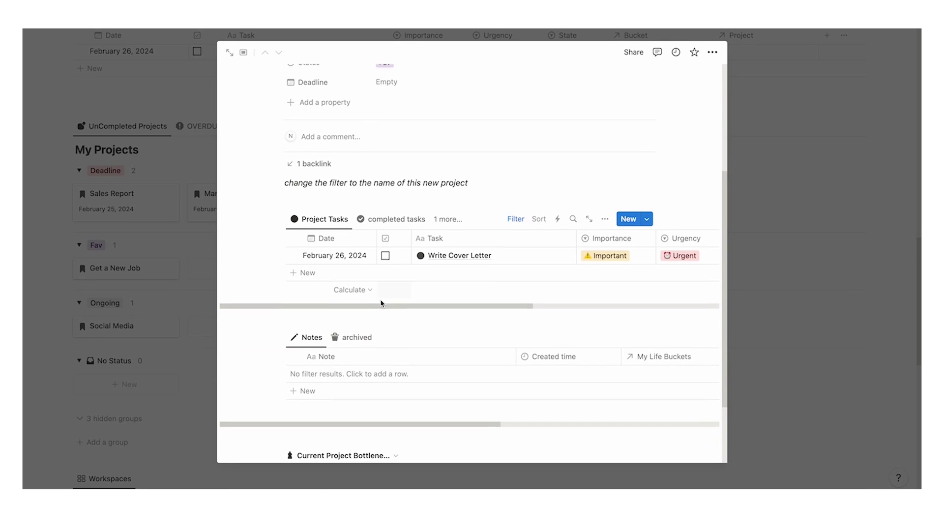
scroll(346, 333, "down", 2)
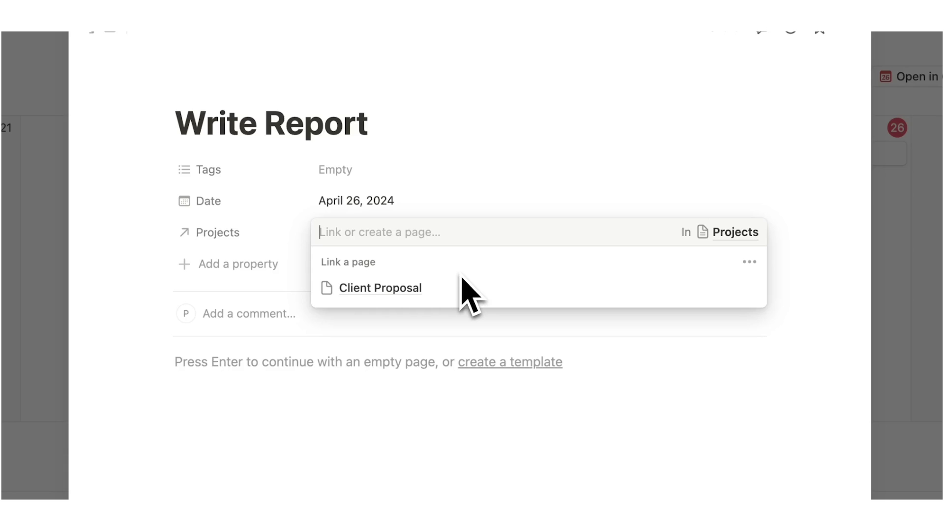
Link the Client Proposal project in Write Report's Projects relation and close the entry.
key("Escape")
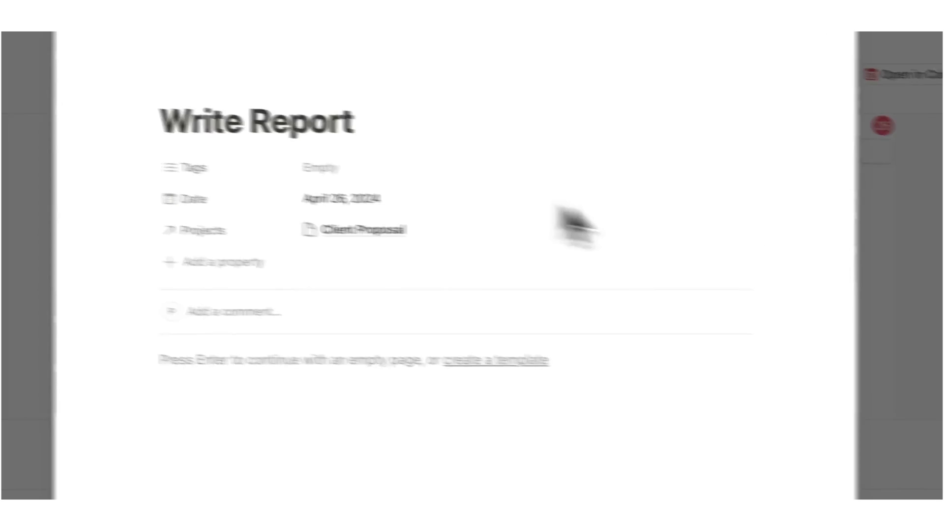
key("Escape")
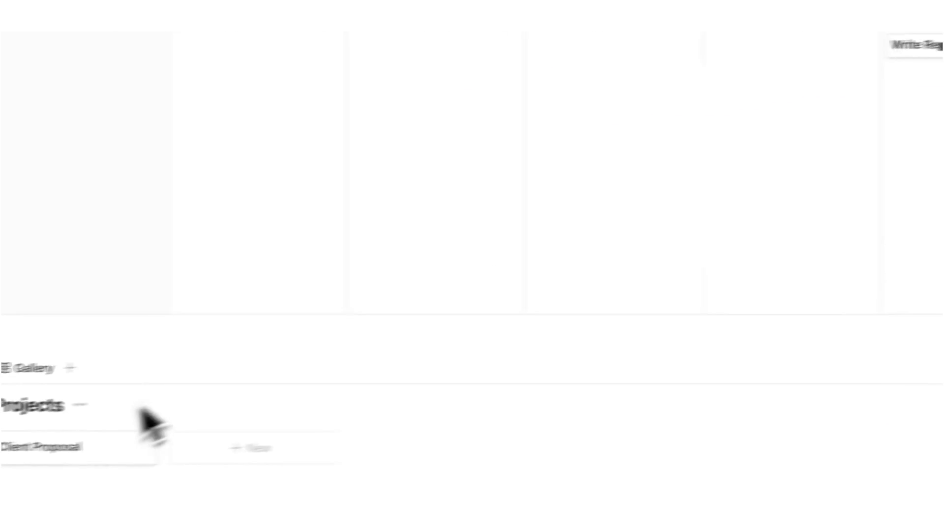
Open the Client Proposal project and set its Calendar relation to show as a page section.
left_click(150, 437)
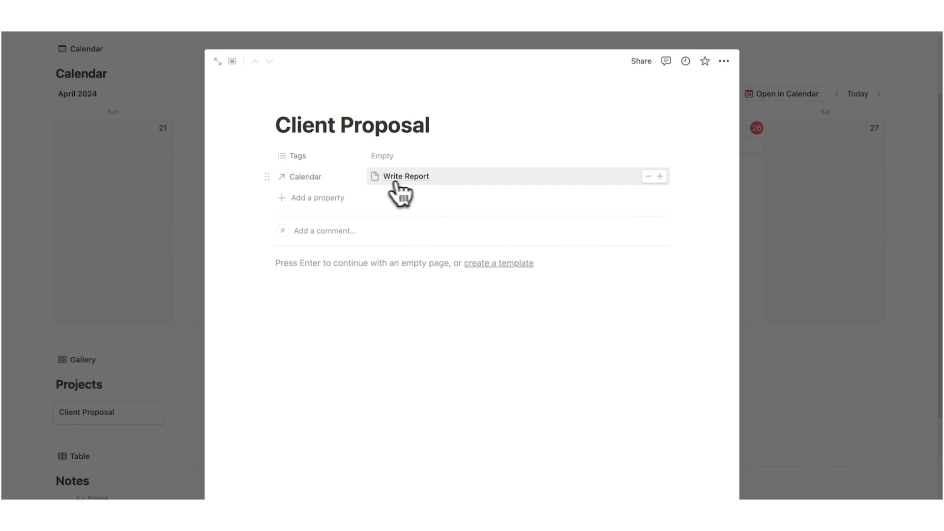
left_click(334, 185)
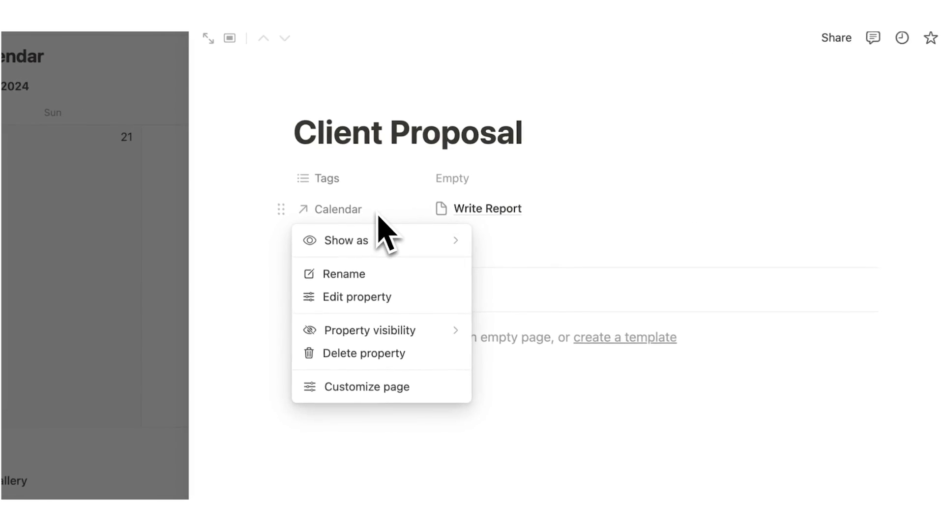
mouse_move(381, 202)
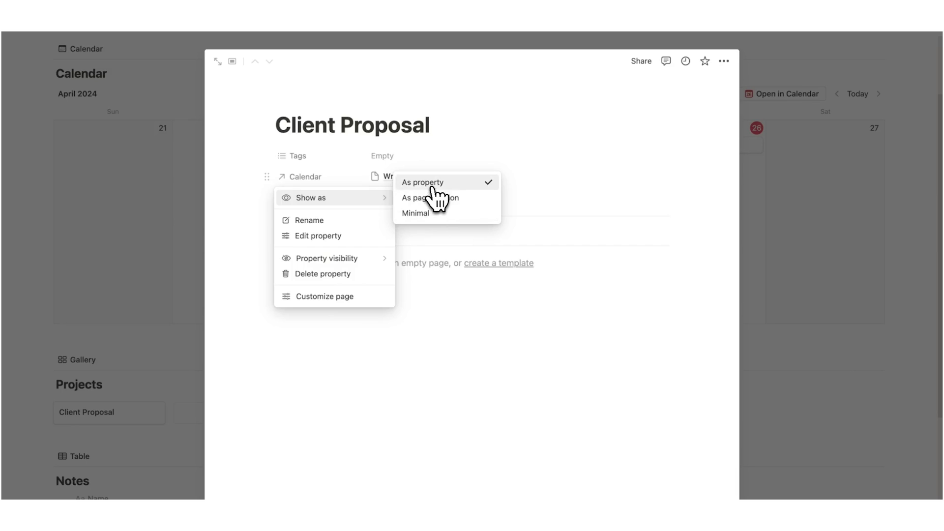
left_click(448, 198)
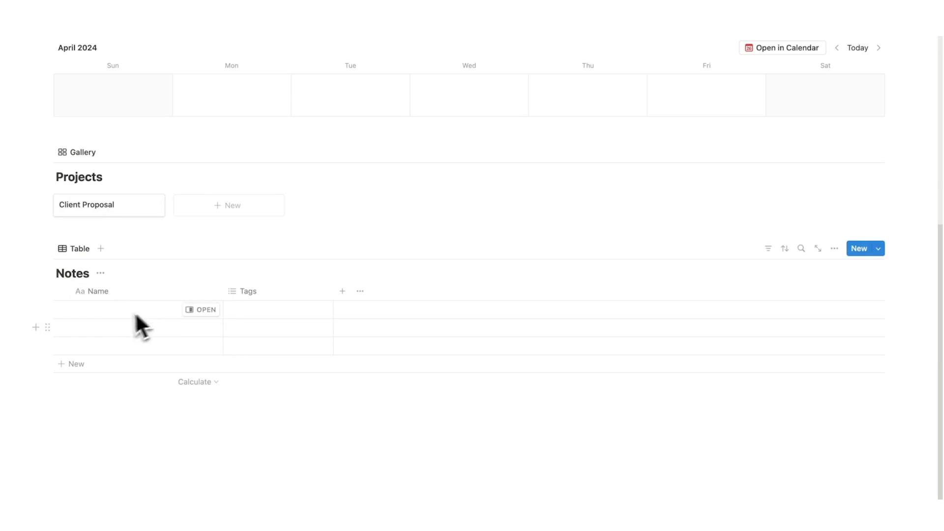
Show the Projects and Tags properties on the entries of the Calendar view.
scroll(115, 239, "up", 5)
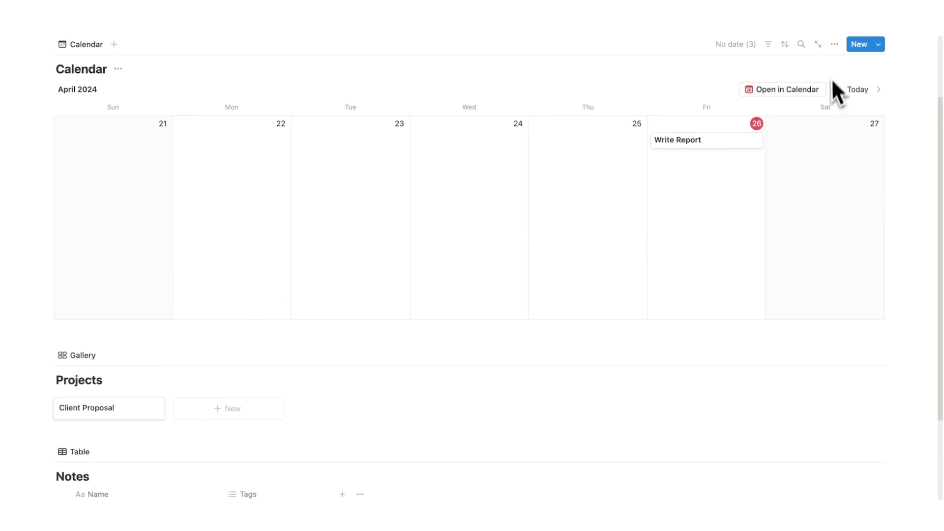
left_click(834, 43)
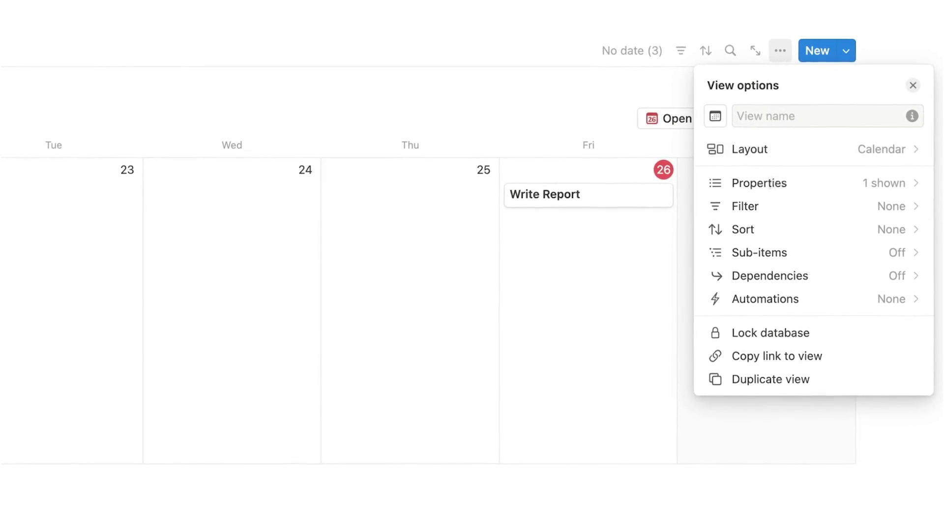
left_click(772, 182)
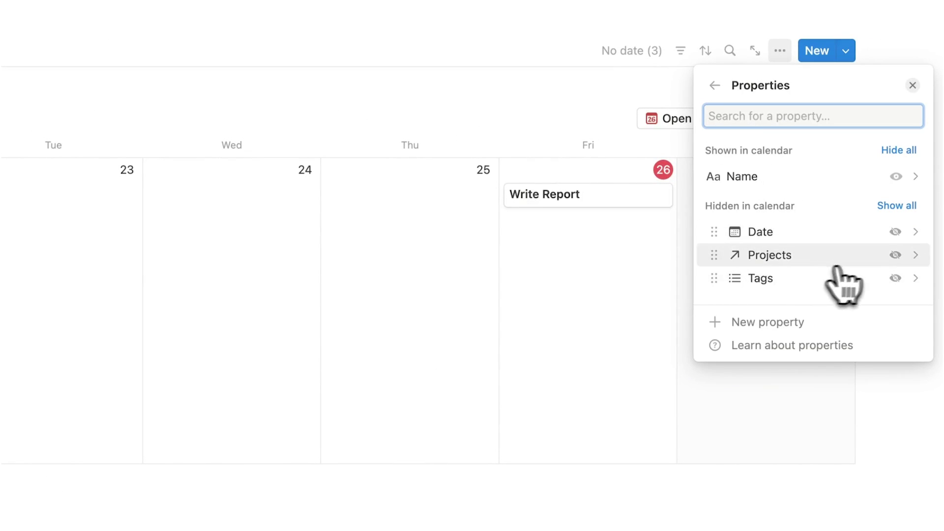
left_click(896, 255)
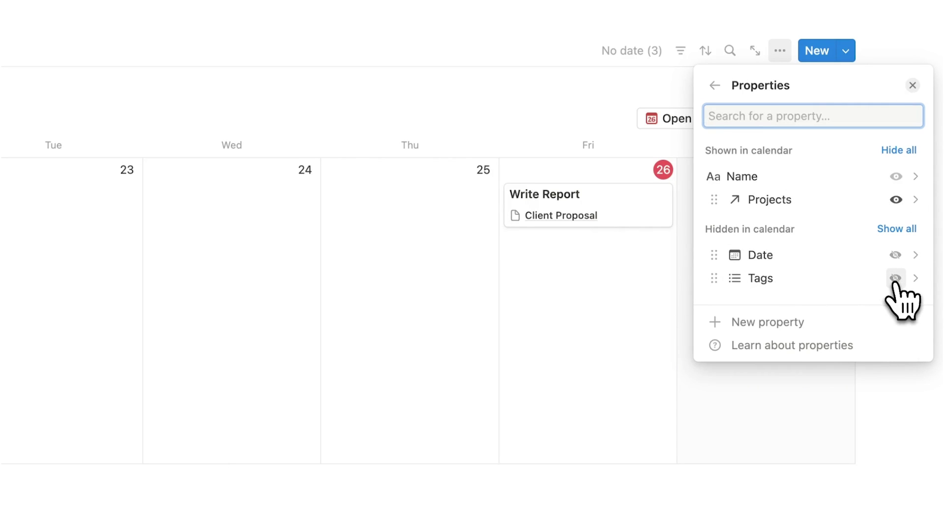
left_click(896, 278)
left_click(633, 327)
Open the Write Report calendar entry and create a "DONE" tag for it.
left_click(566, 200)
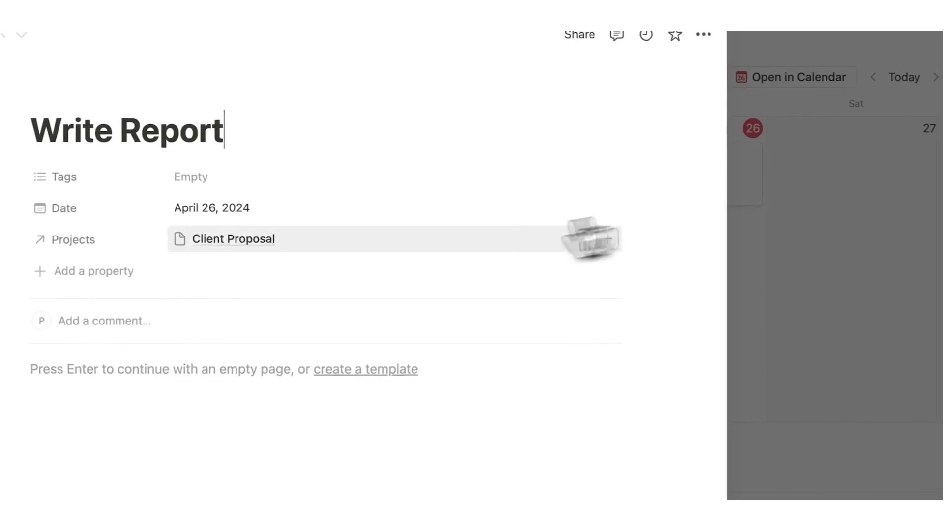
left_click(299, 143)
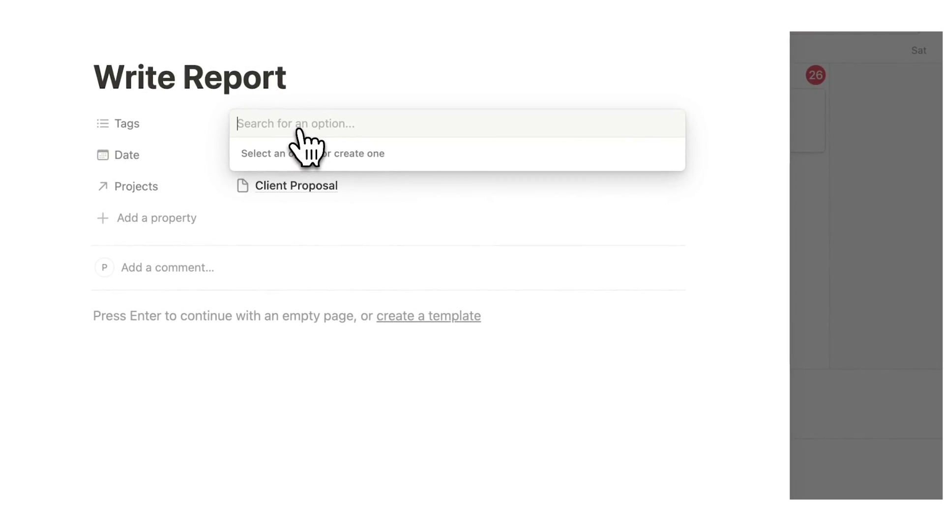
type("DONE")
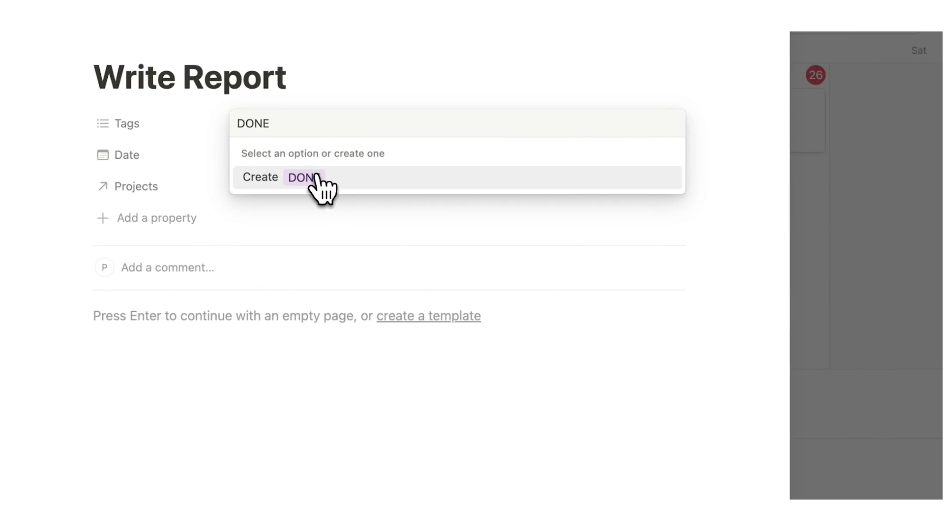
left_click(316, 178)
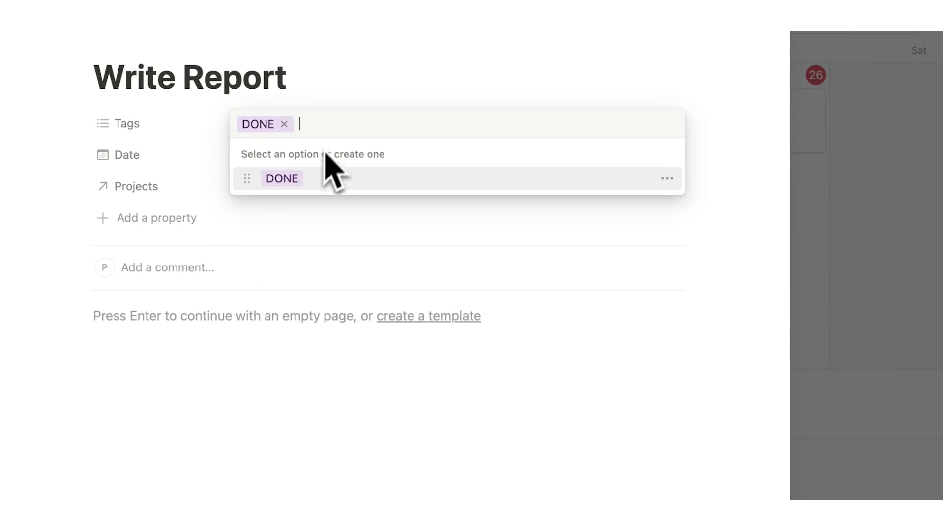
Change the DONE tag's color to green and close the Write Report entry.
left_click(667, 180)
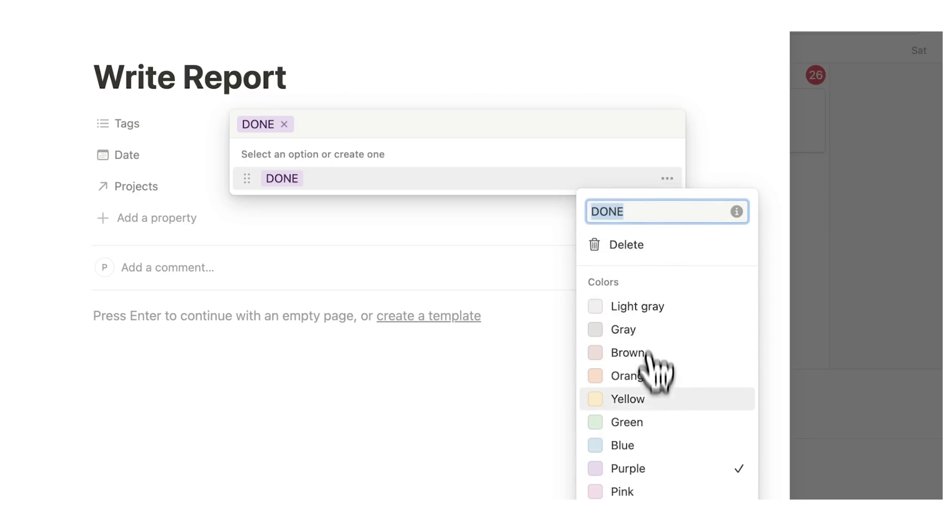
left_click(642, 422)
key("Escape")
key("Escape")
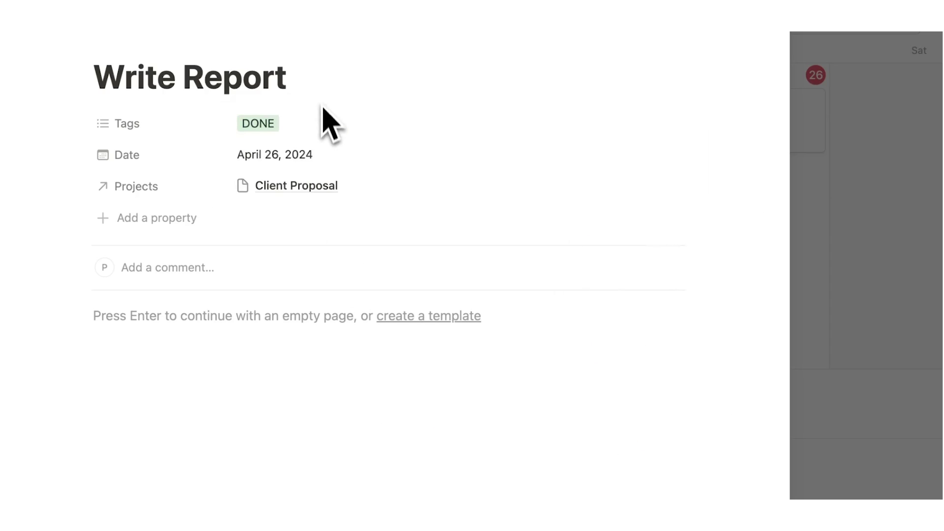
left_click(876, 139)
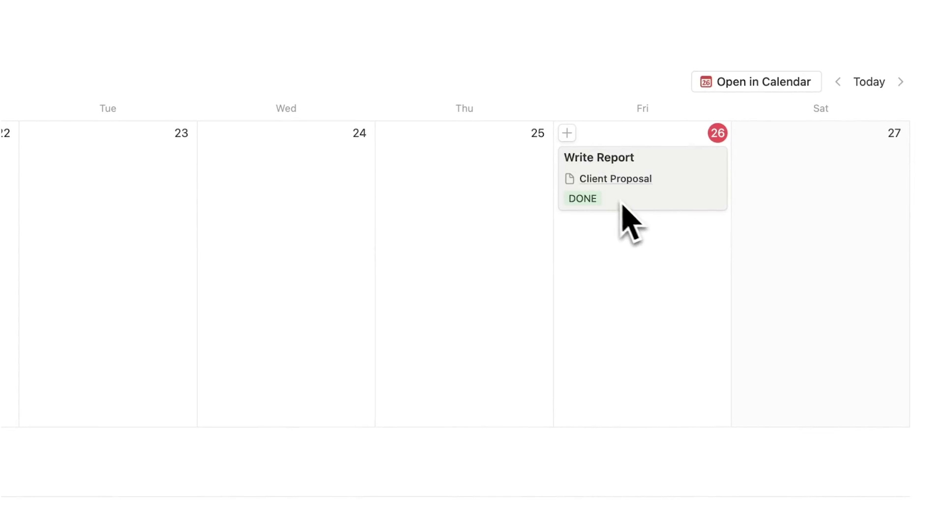
Open the Client Proposal project, show the Tags property in its Calendar relation section, and close the project.
left_click(129, 439)
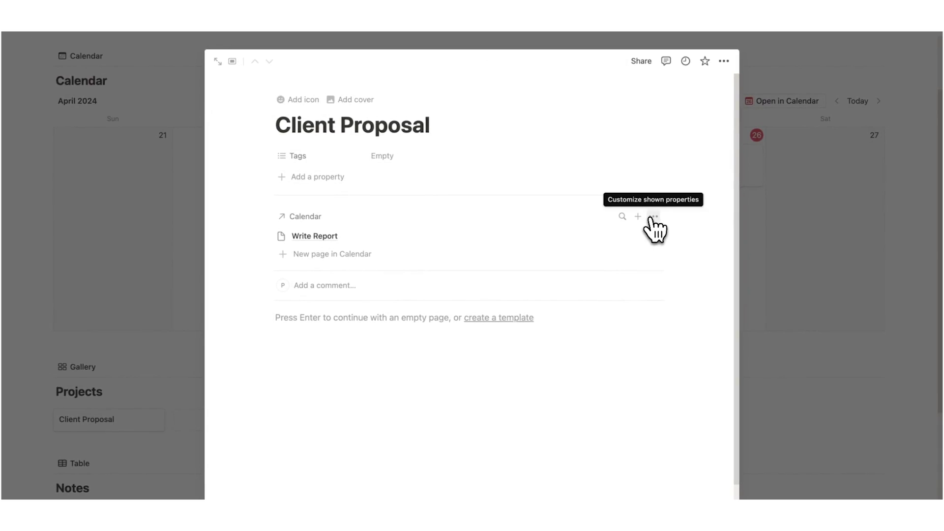
left_click(654, 218)
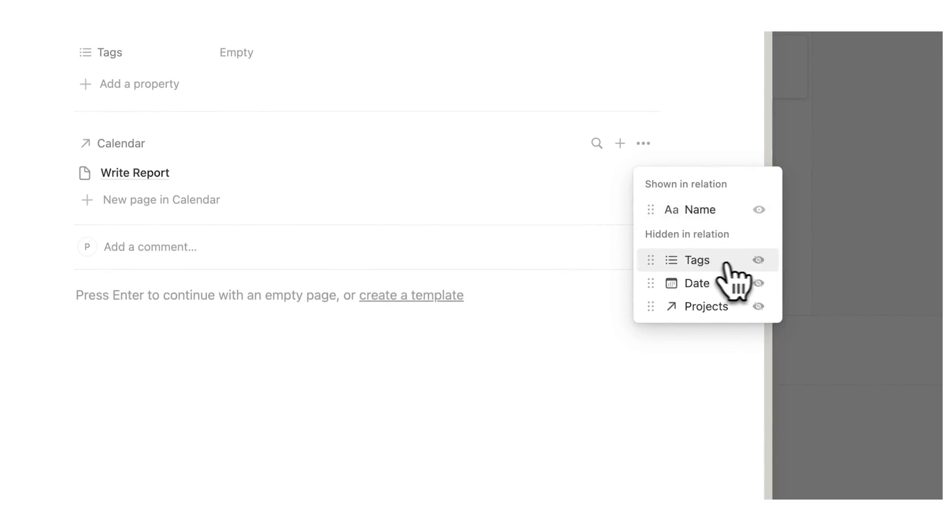
left_click(759, 260)
left_click(222, 337)
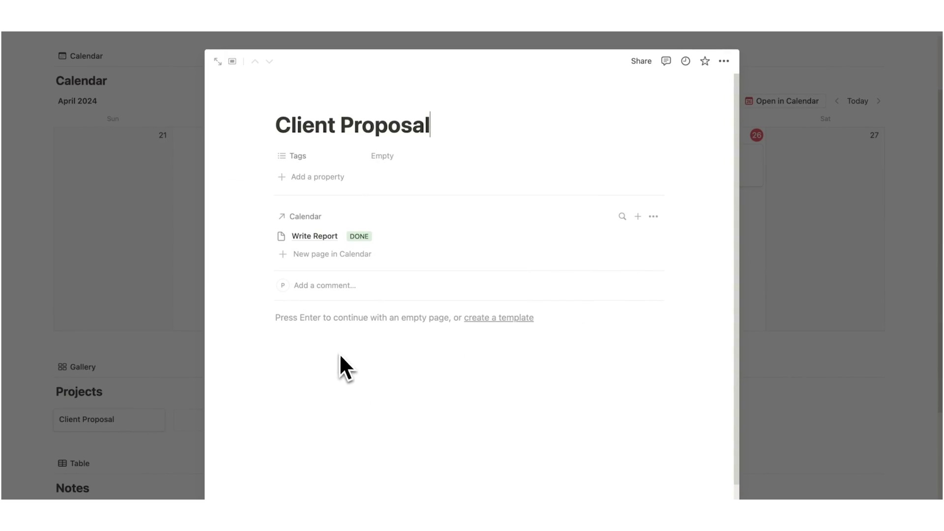
key("Escape")
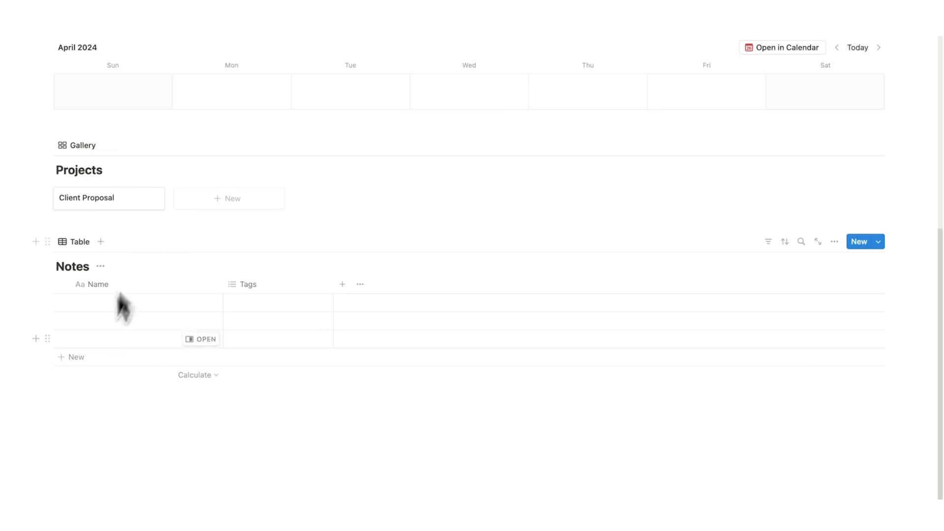
Insert a callout block below the Notes table.
left_click(202, 416)
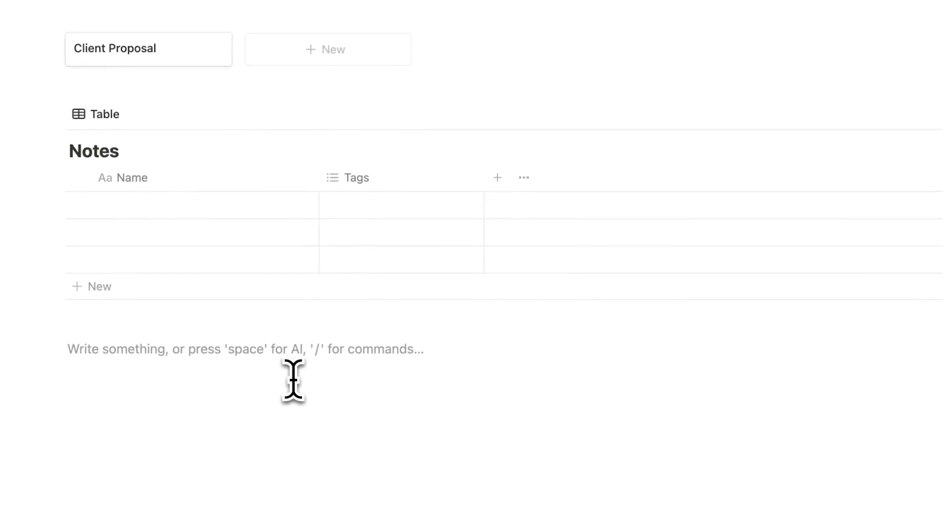
type("/call")
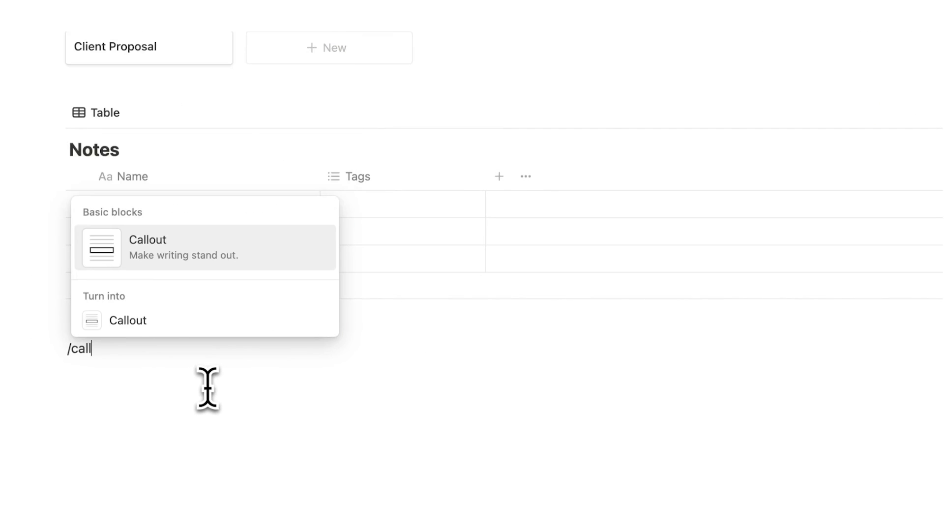
left_click(175, 263)
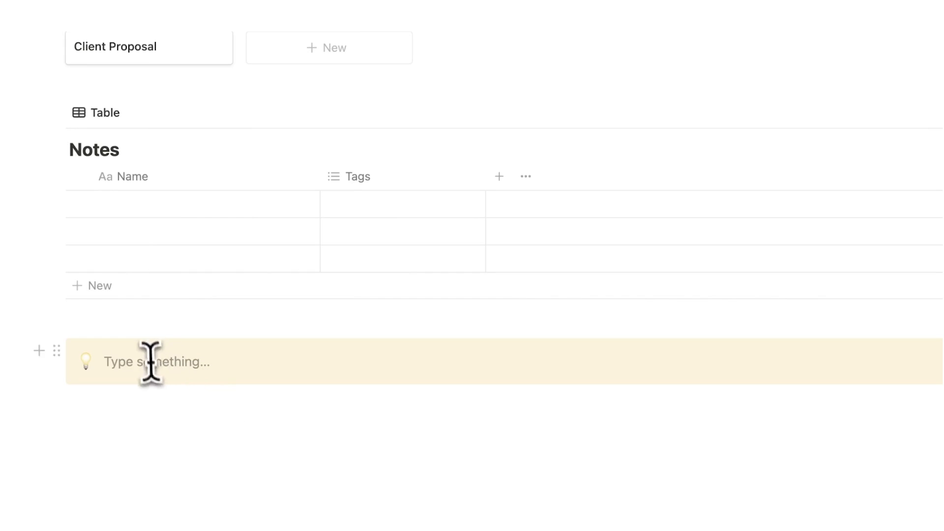
Add a multi-column layout below the callout and fill three columns with the placeholder texts "fwedfw", "fvewvf" and "wvw".
left_click(152, 425)
scroll(230, 398, "down", 2)
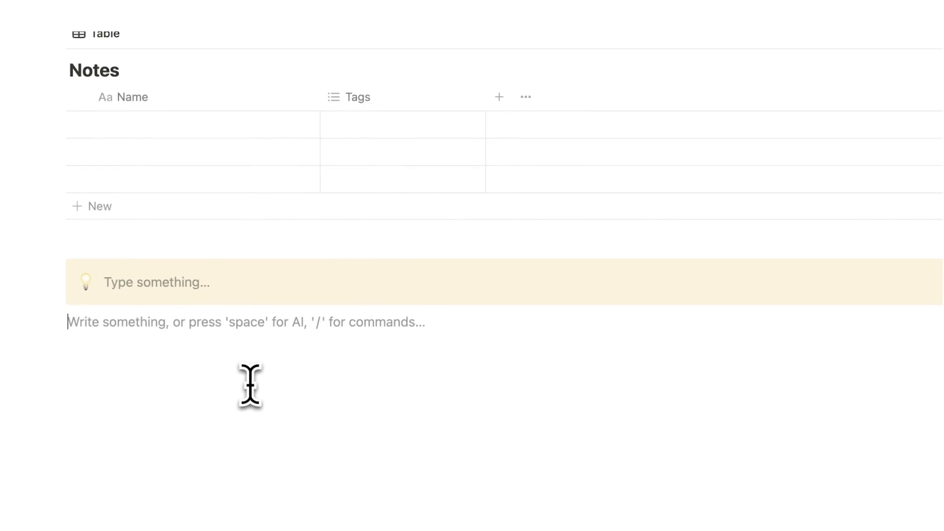
key("Return")
type("/colu")
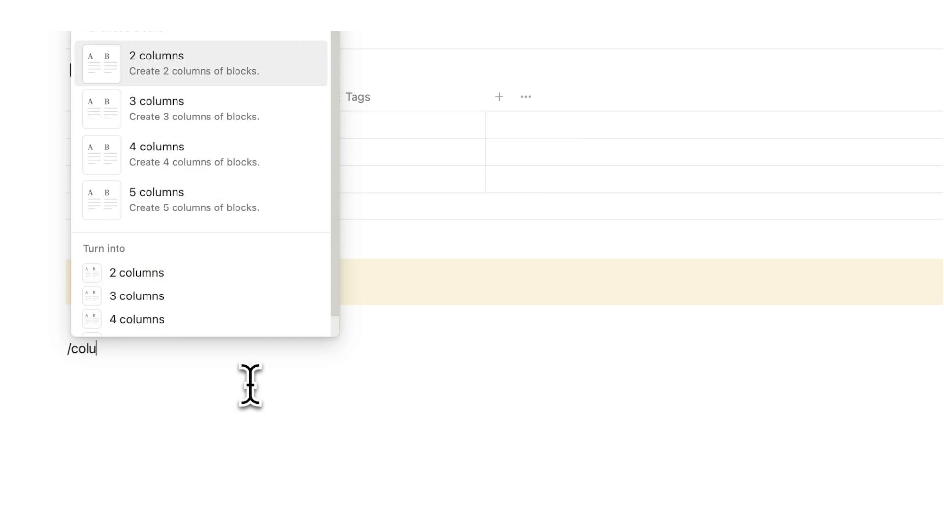
key("BackSpace")
key("BackSpace")
key("BackSpace")
key("BackSpace")
key("BackSpace")
type("fwedf")
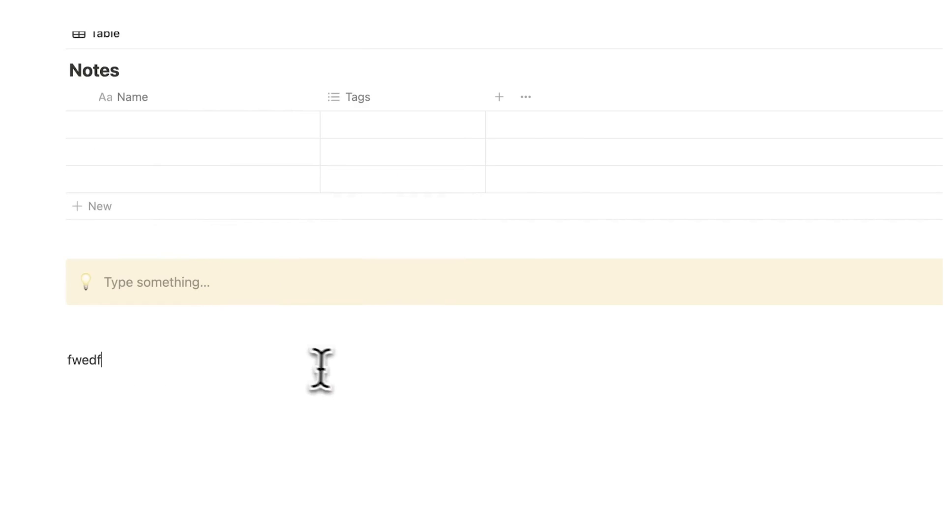
type("w")
left_click(325, 361)
type("fvewvf")
left_click(590, 364)
type("wve")
key("BackSpace")
type("w")
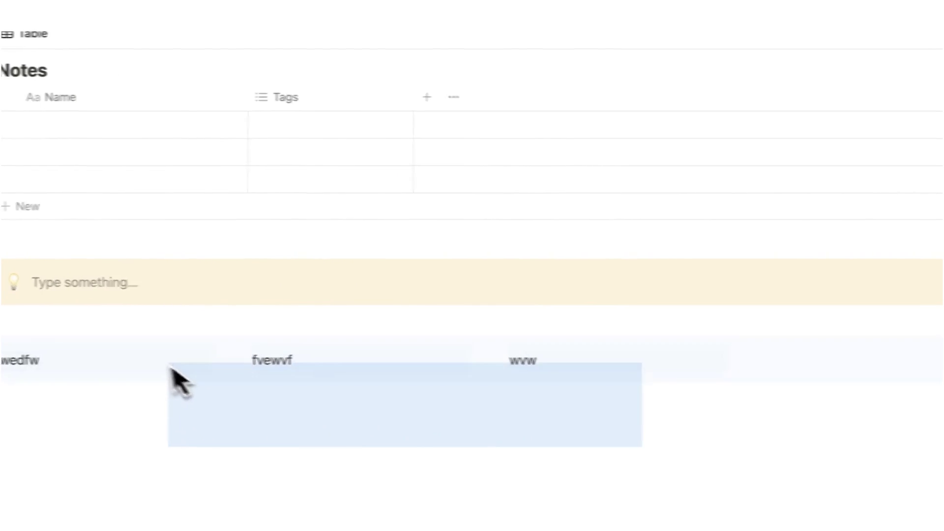
Delete the text columns and the callout below the Notes table.
left_click_drag(173, 372, 106, 368)
key("BackSpace")
left_click_drag(393, 383, 201, 297)
key("BackSpace")
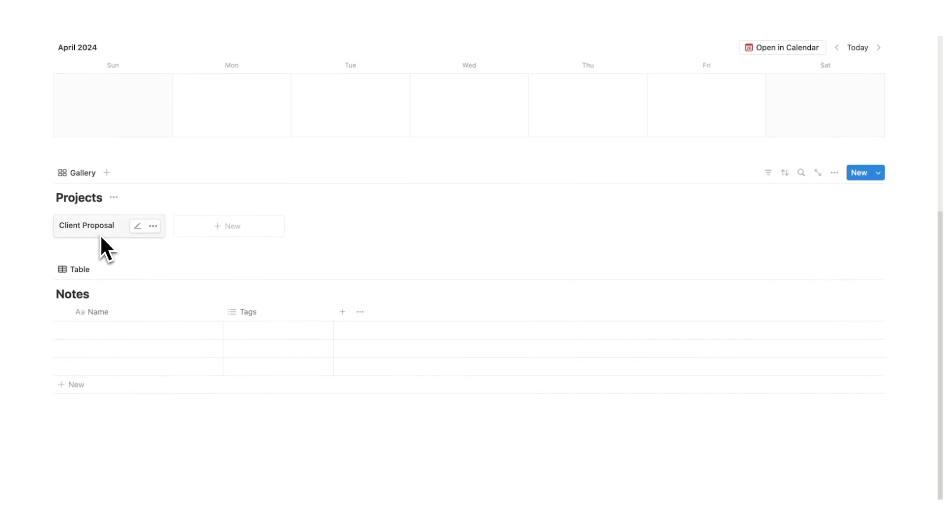
Switch the Notes database to the Gallery layout with Small cards and close the view options.
scroll(147, 344, "up", 5)
scroll(196, 295, "down", 6)
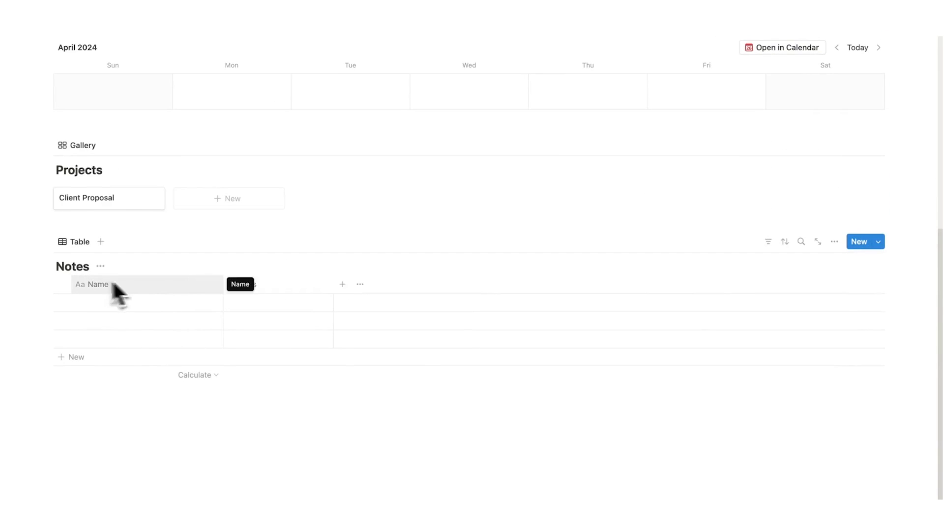
left_click(834, 242)
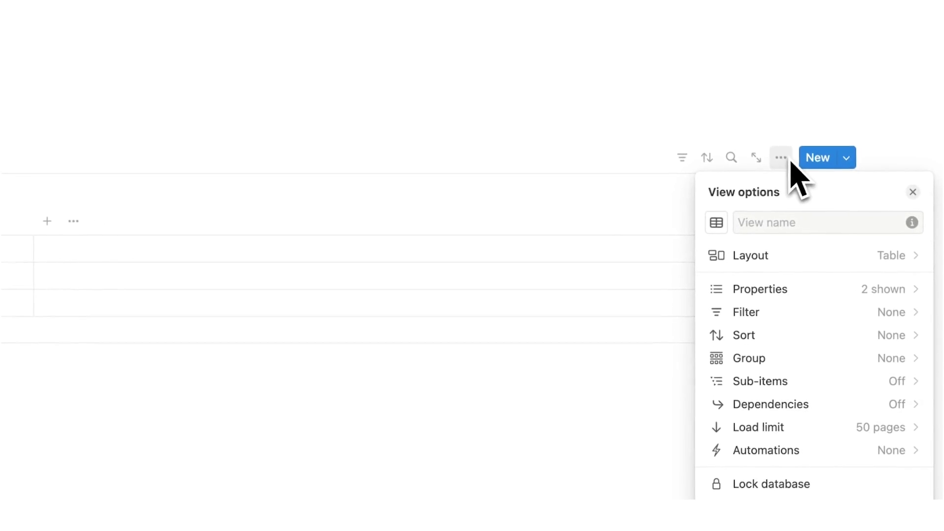
left_click(761, 253)
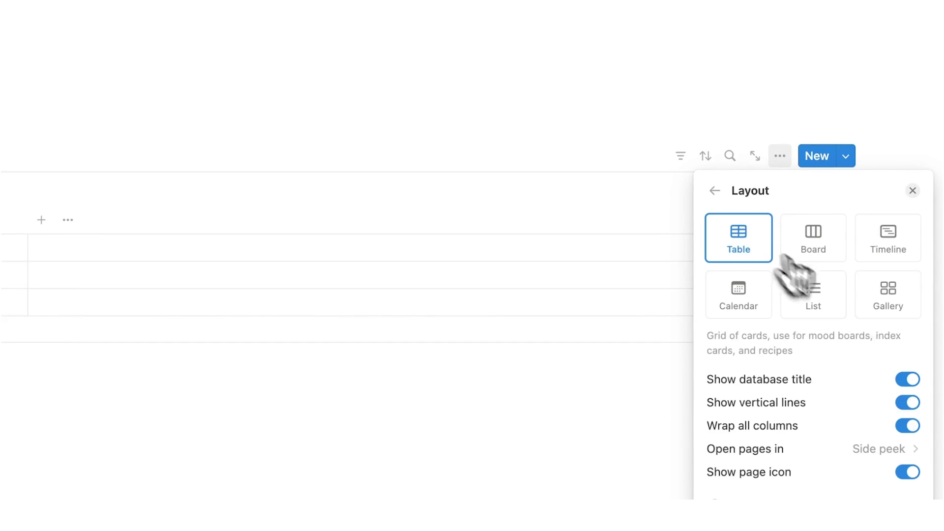
left_click(909, 307)
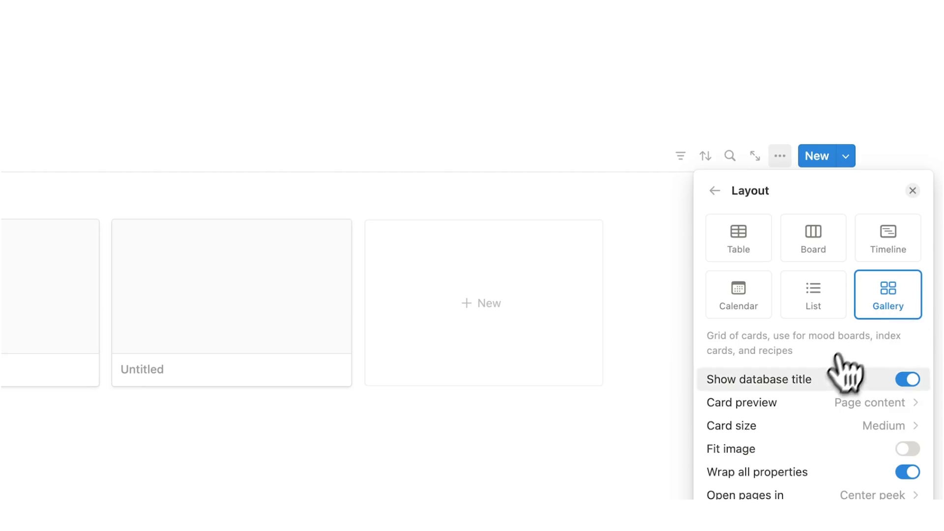
left_click(817, 424)
left_click(802, 449)
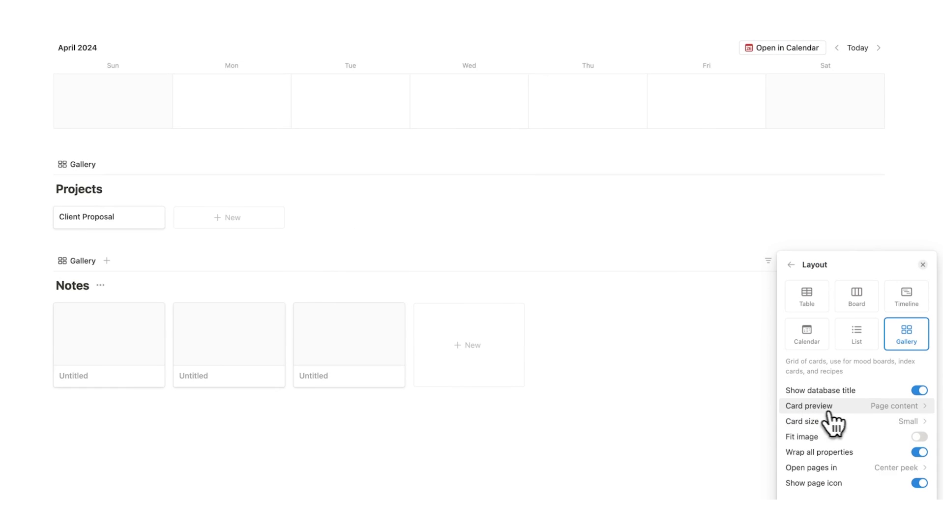
left_click(332, 400)
Write "blah blah blah" in the first untitled note, title it "blah", and close it.
left_click(265, 354)
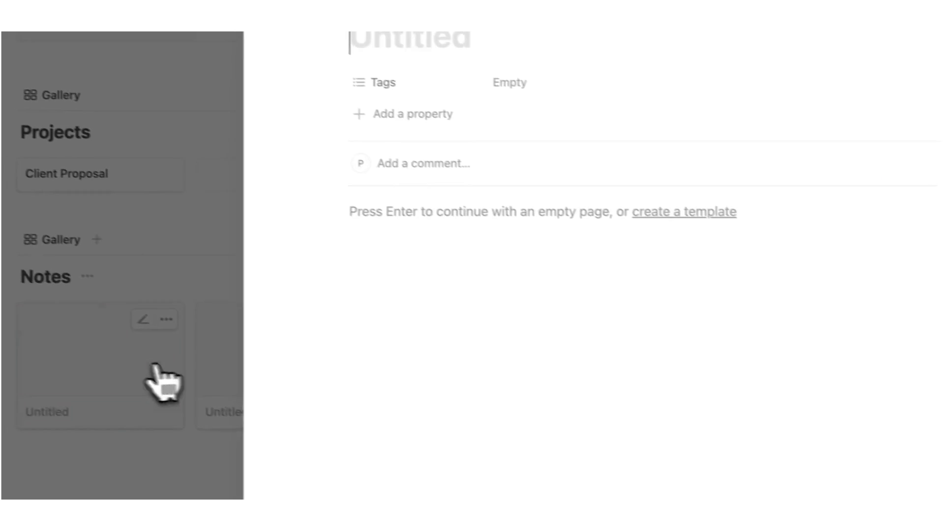
type("blah blah bl")
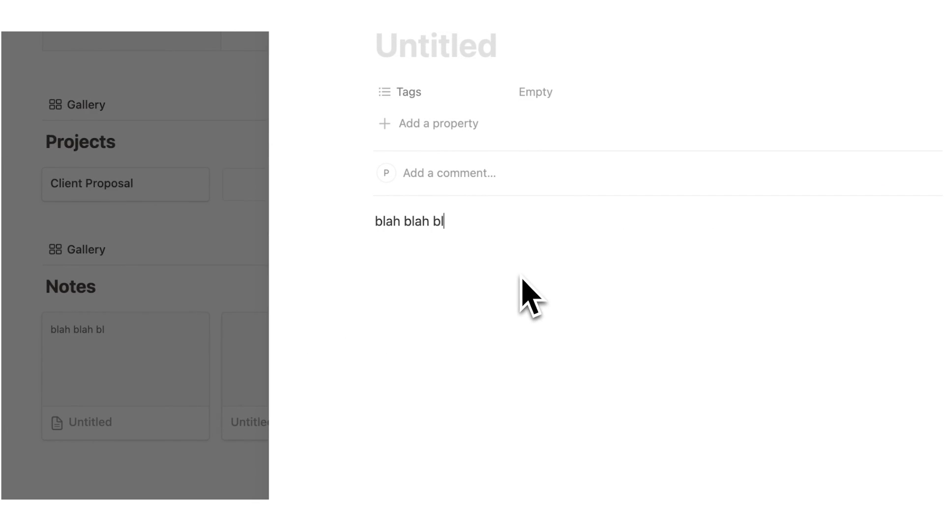
type("ah")
left_click(435, 59)
type("b")
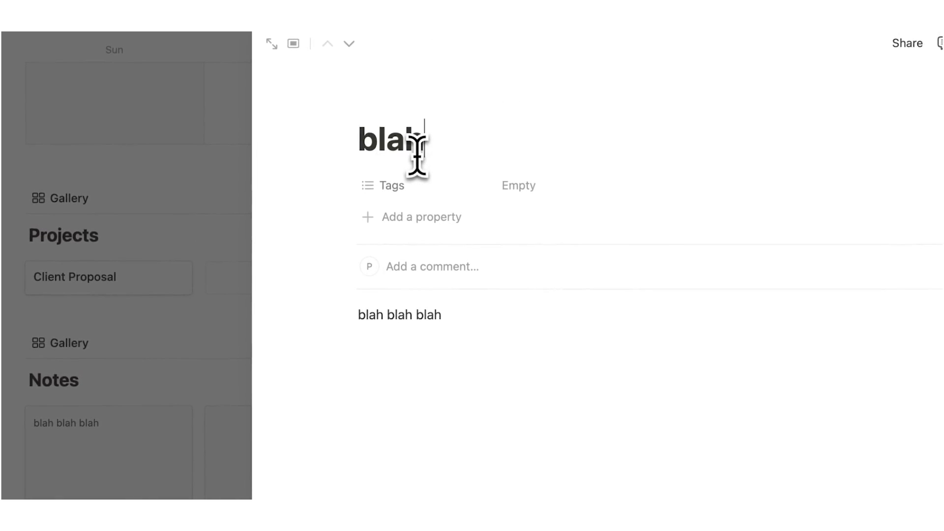
left_click(246, 433)
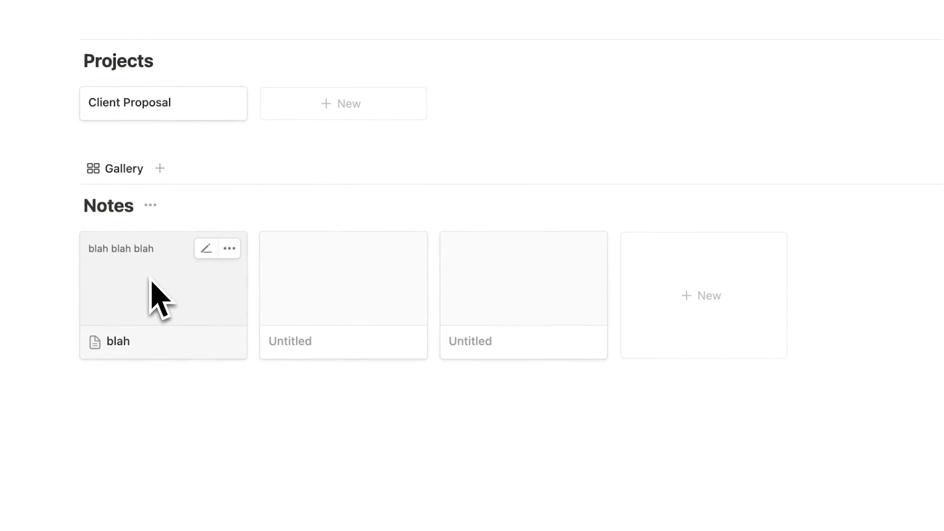
scroll(151, 281, "up", 1)
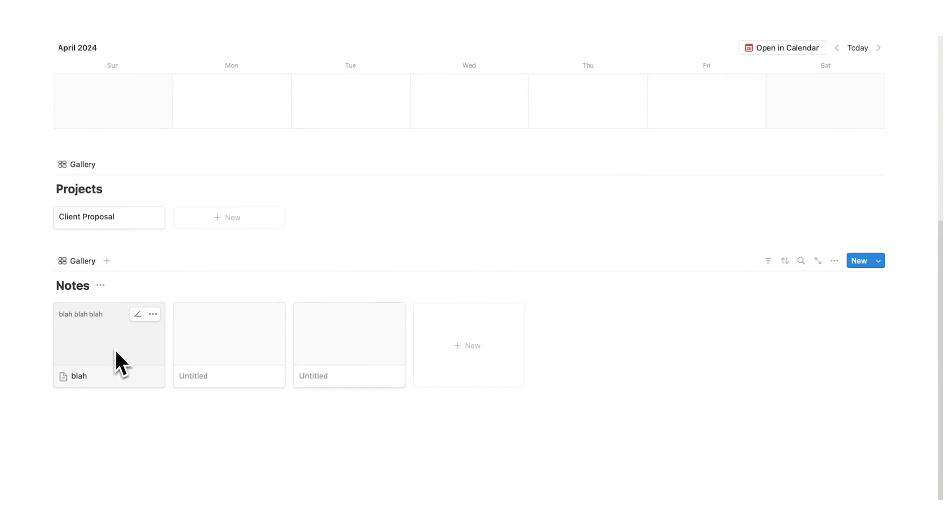
scroll(347, 371, "up", 4)
scroll(221, 175, "up", 2)
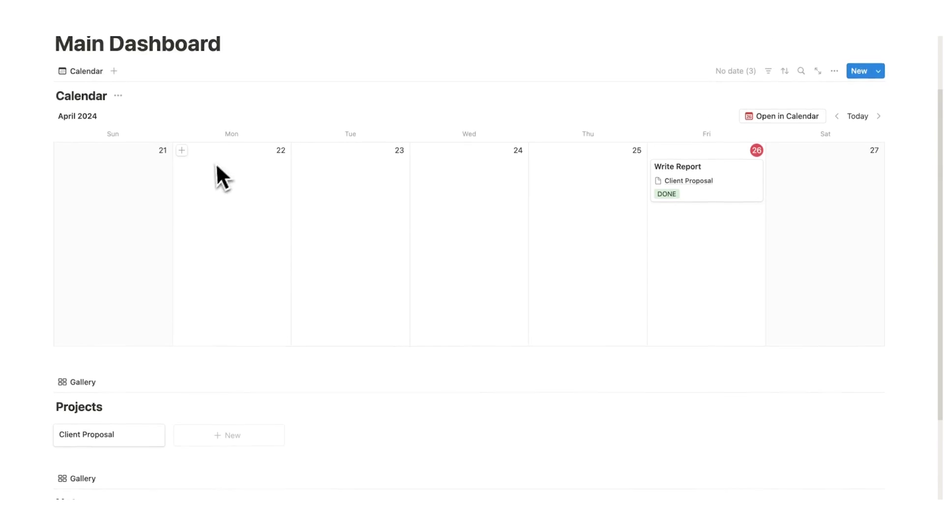
scroll(639, 250, "down", 5)
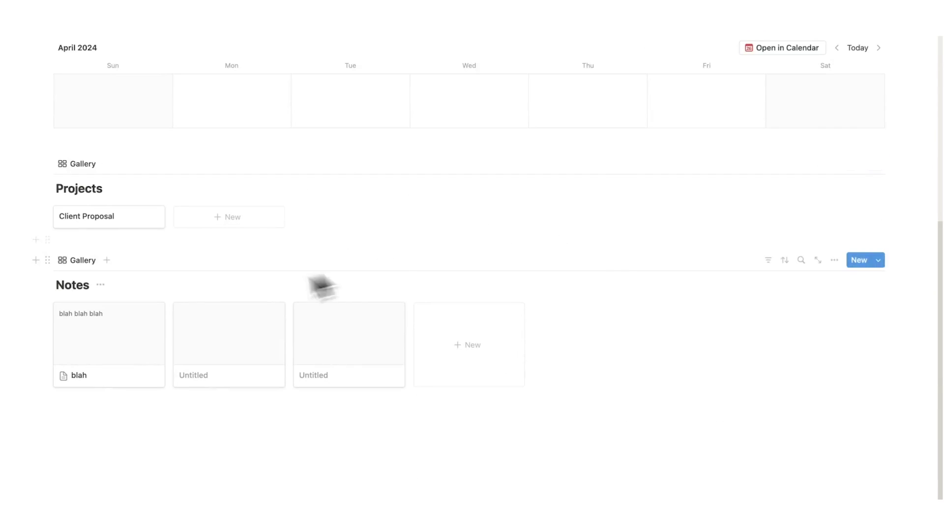
Add a relation property to the blah note linking to the Main Dashboard's Projects database, and close the note.
left_click(138, 369)
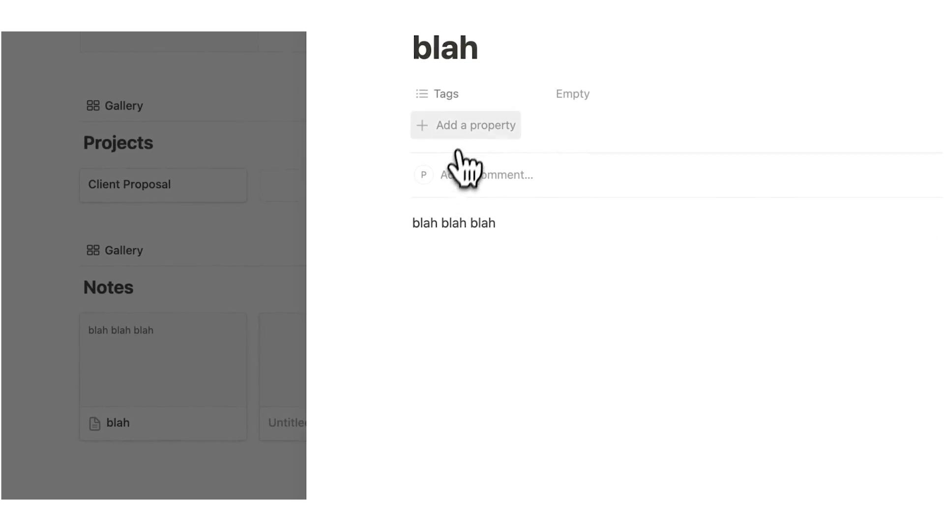
left_click(462, 129)
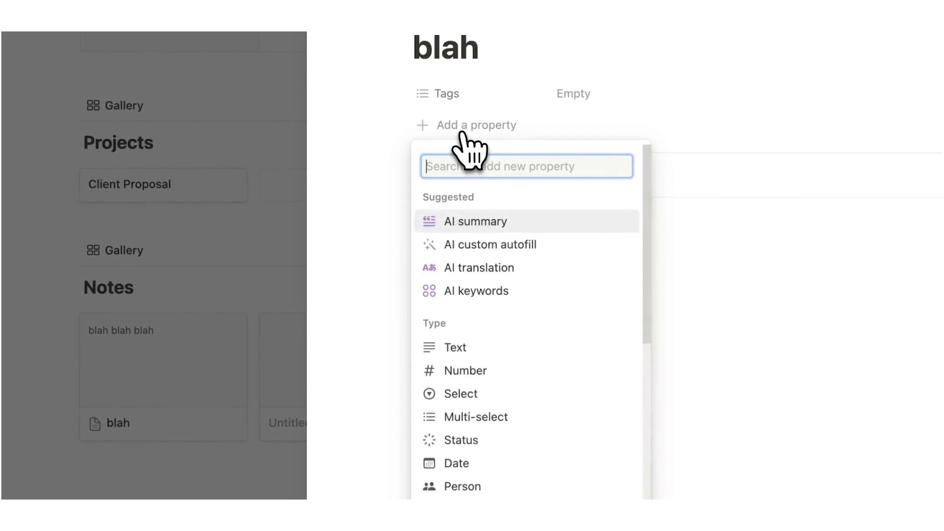
scroll(499, 236, "down", 4)
scroll(496, 347, "down", 3)
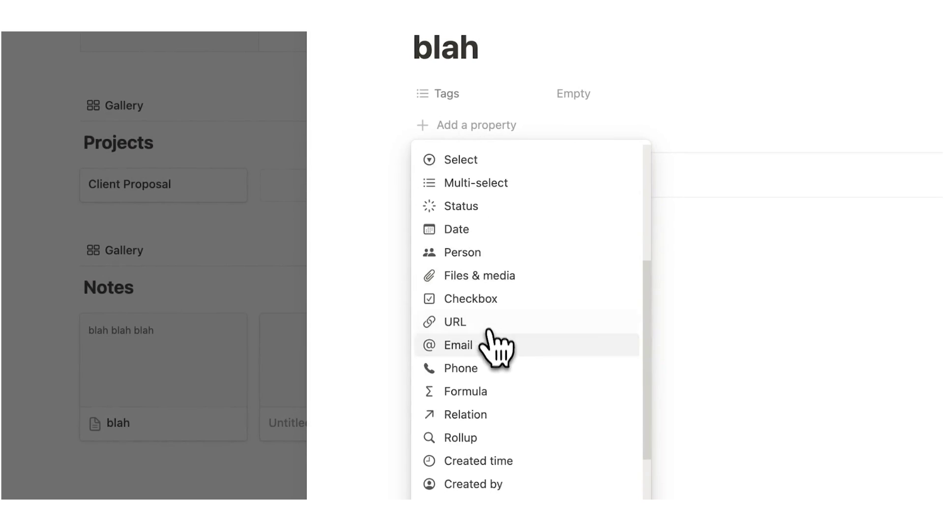
left_click(493, 414)
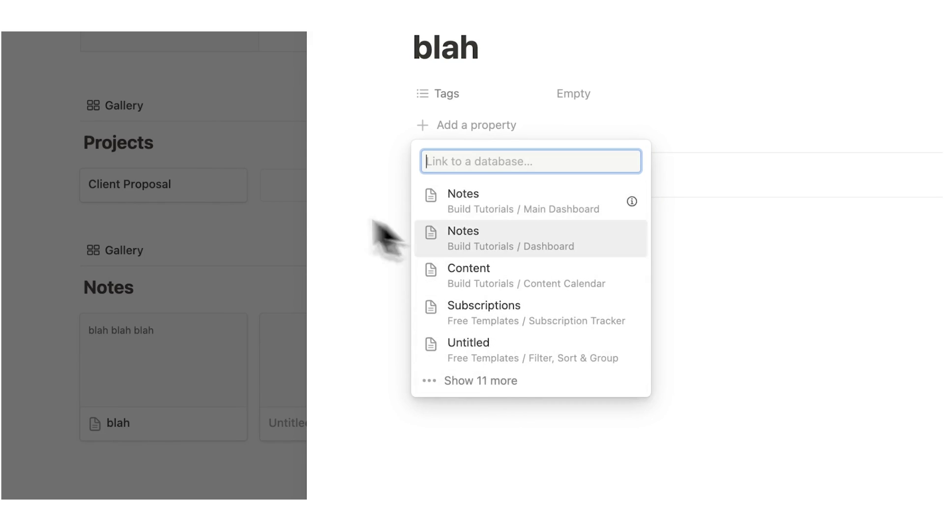
type("Projects")
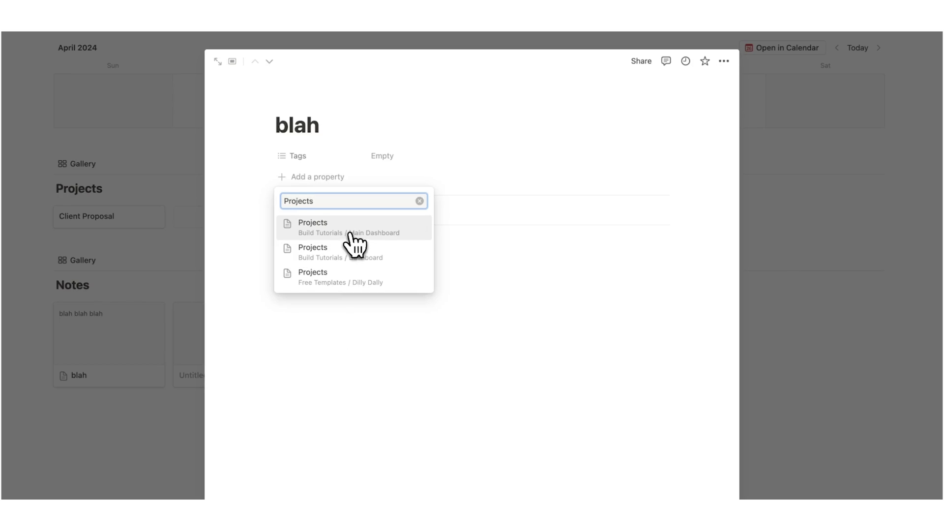
left_click(353, 231)
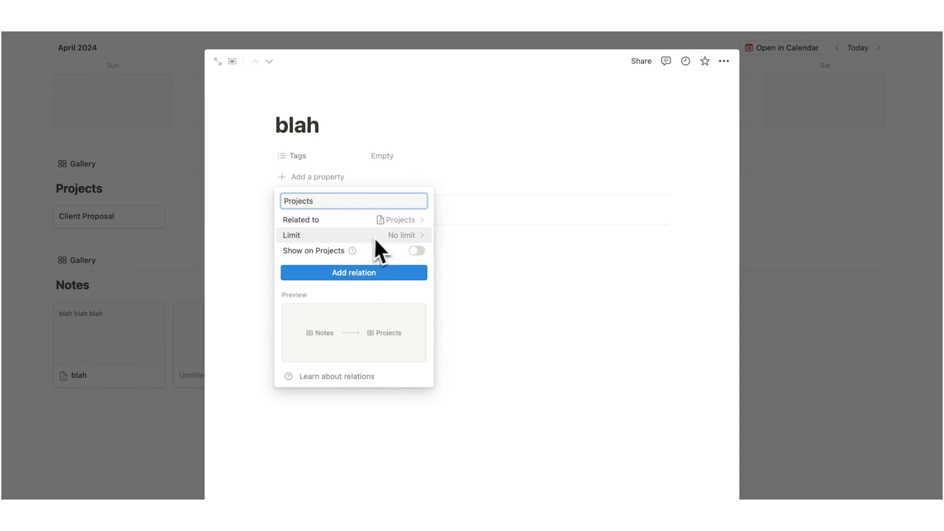
left_click(366, 274)
left_click(225, 251)
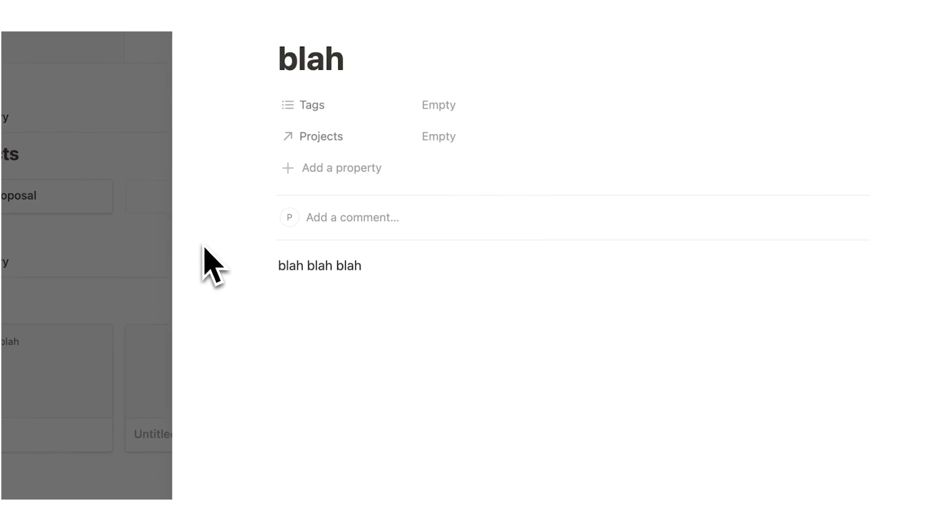
left_click(943, 253)
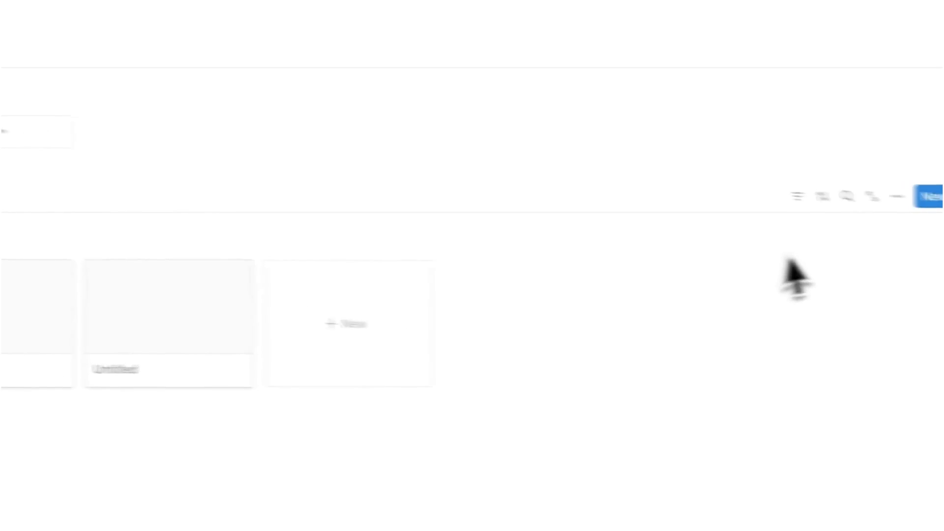
Show the Projects property on the cards of the Main Dashboard's Notes gallery and close the view options.
left_click(897, 196)
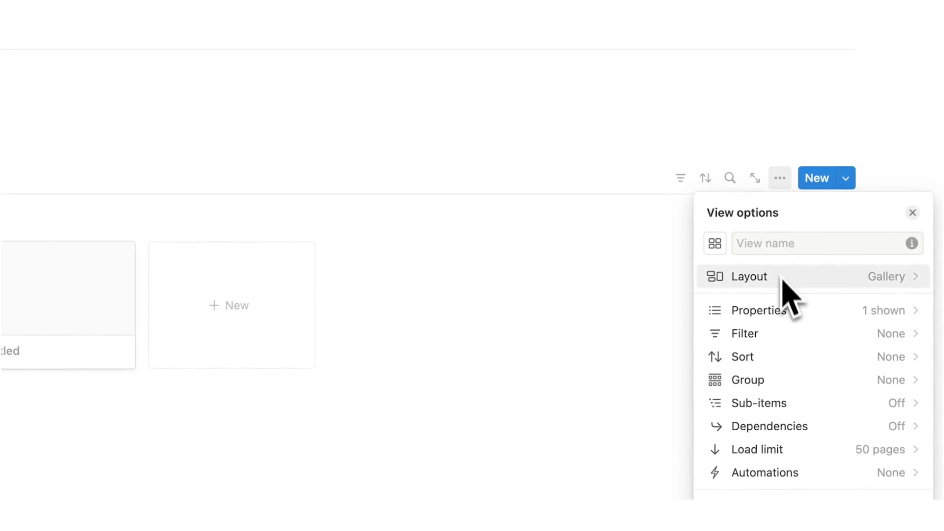
left_click(783, 310)
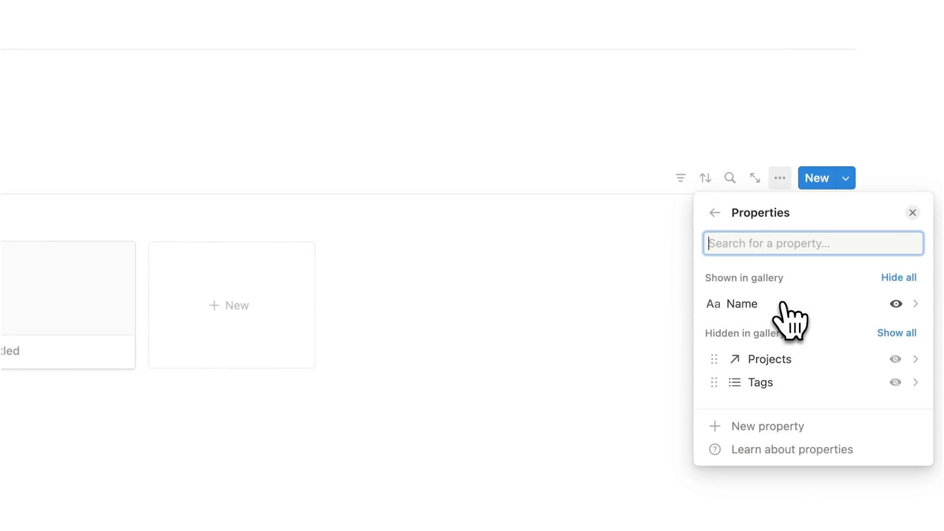
left_click(896, 359)
left_click(455, 451)
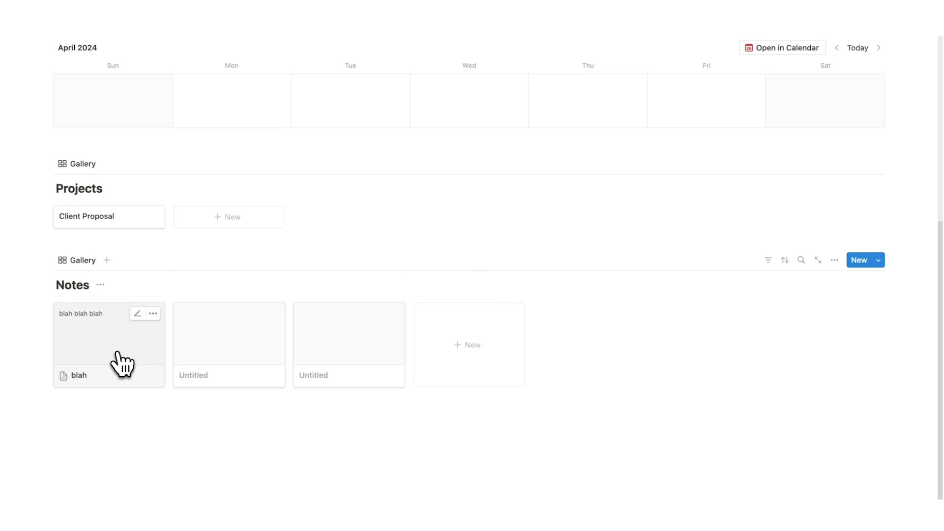
Link the blah note to the Client Proposal project through its Projects property and close the note.
left_click(122, 364)
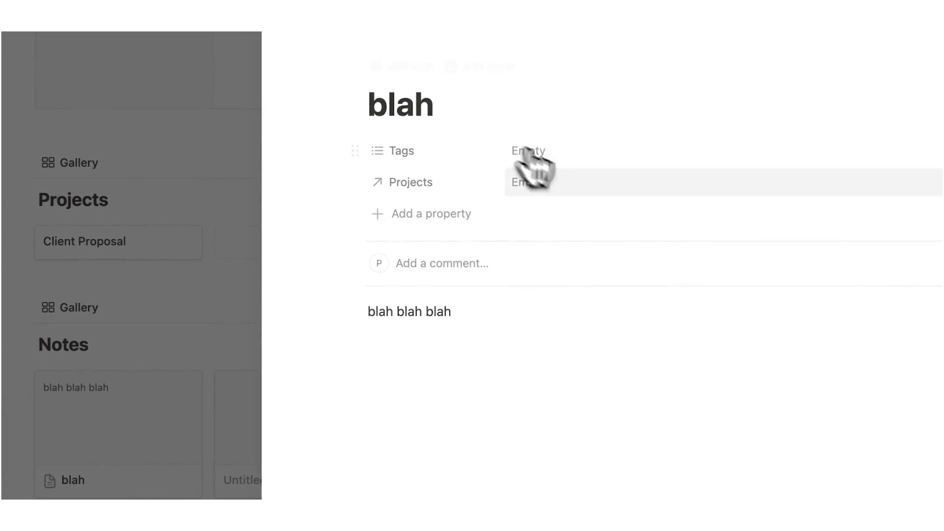
left_click(538, 183)
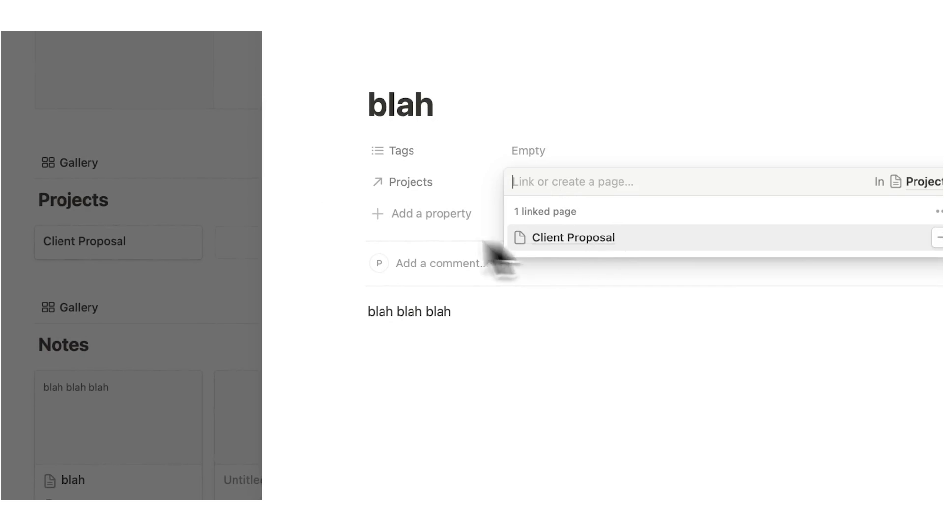
left_click(99, 443)
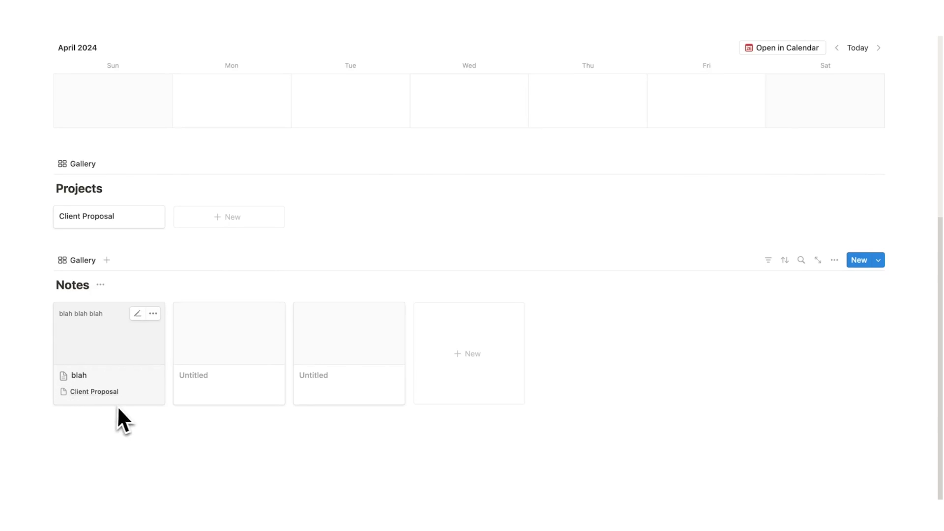
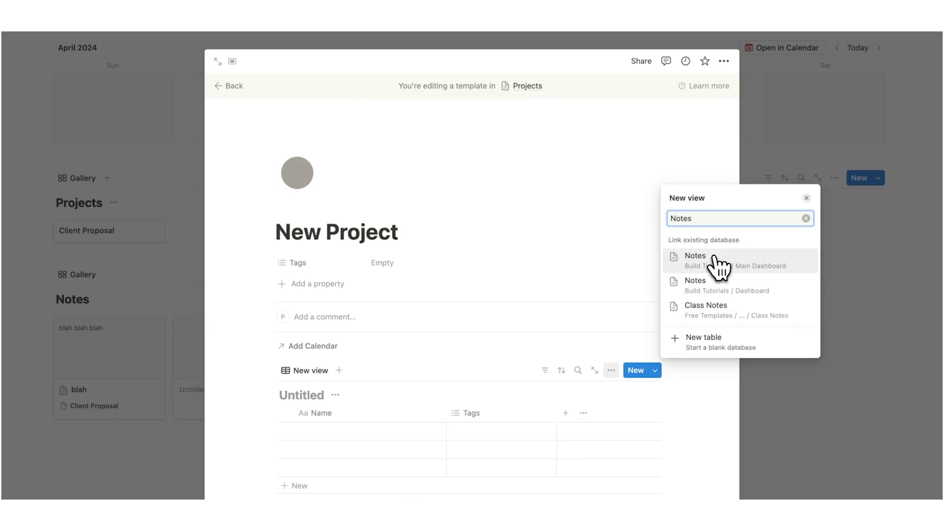
Link the Main Dashboard's Notes database into the New Project template using its existing Gallery view.
left_click(714, 257)
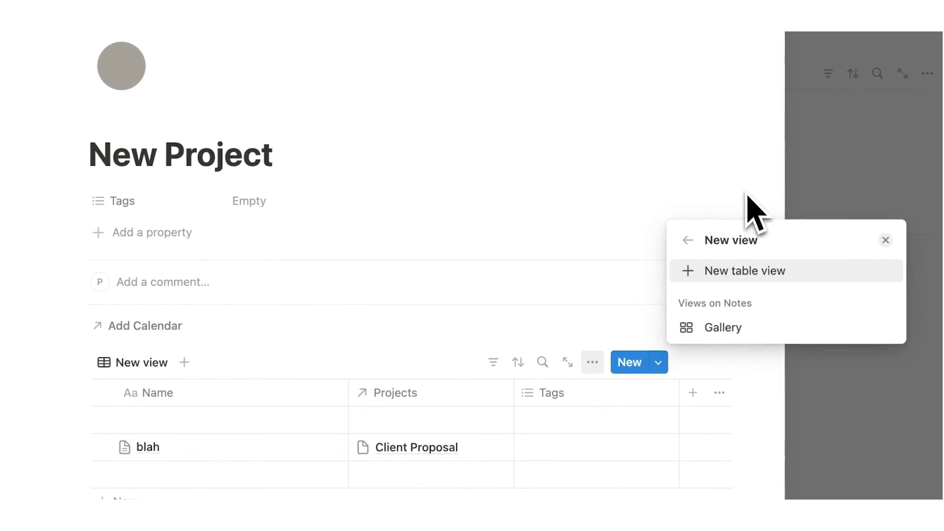
left_click(723, 328)
left_click(706, 422)
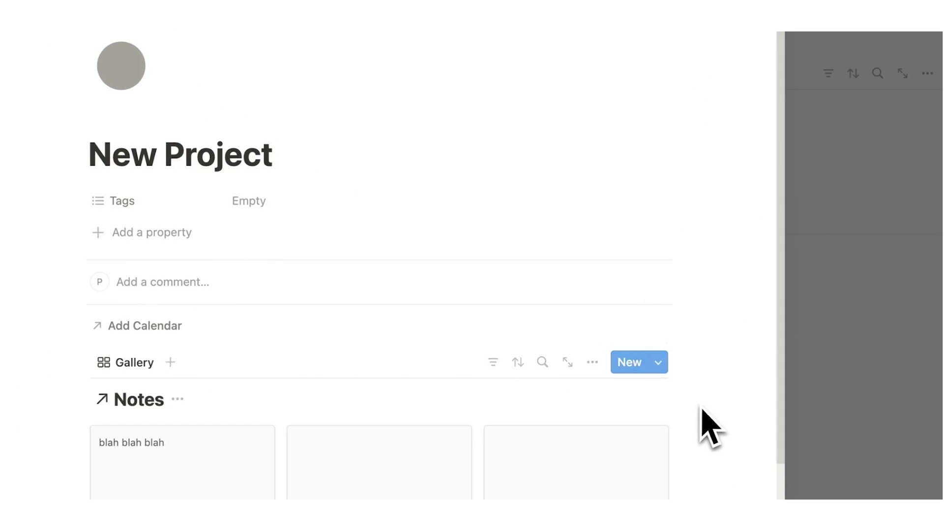
scroll(706, 408, "down", 5)
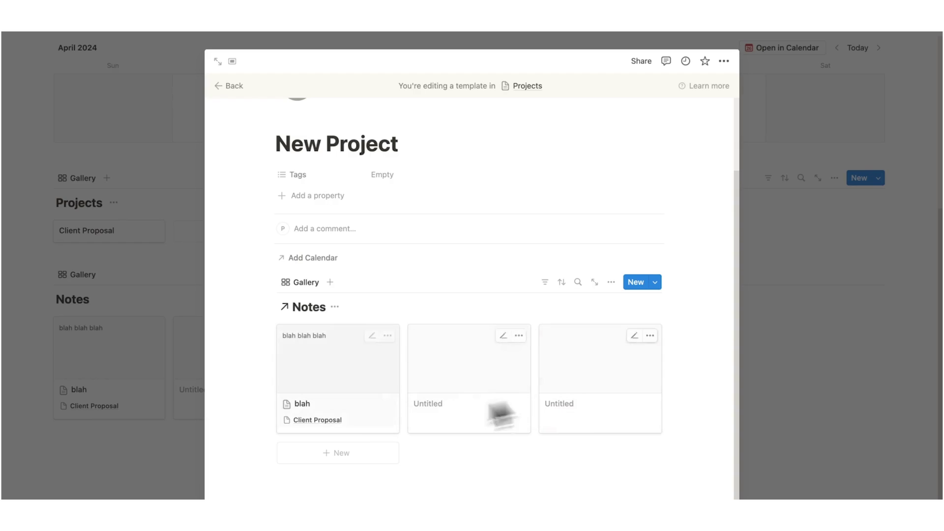
scroll(627, 459, "up", 1)
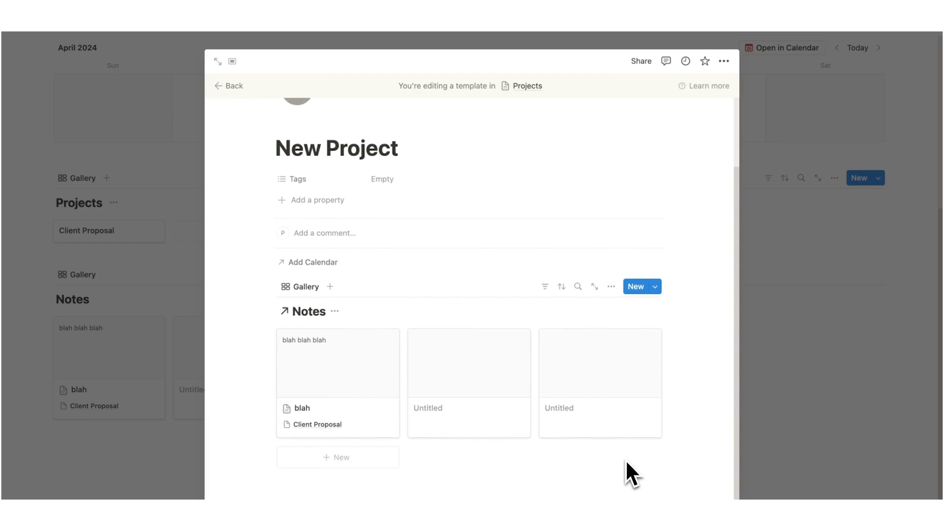
scroll(587, 440, "up", 1)
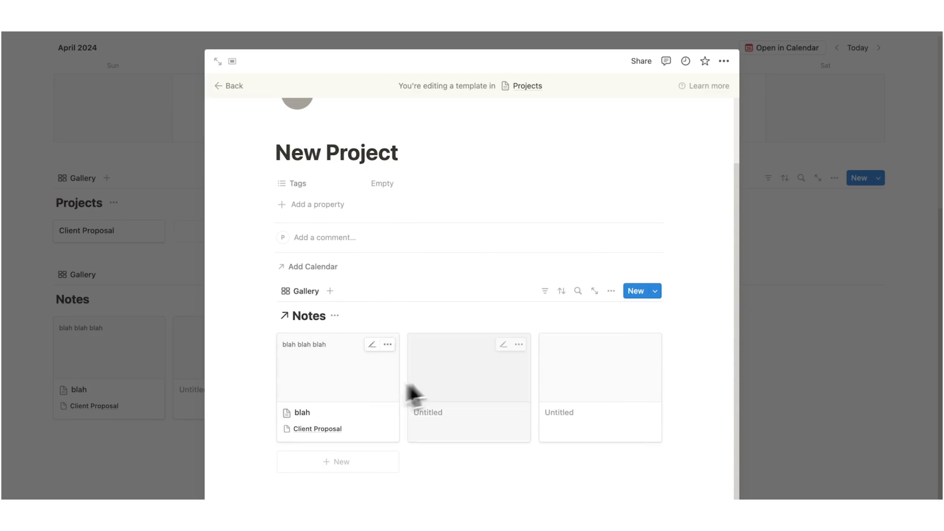
Filter the template's Notes gallery to notes whose Projects property contains New Project, and close the template.
left_click_drag(274, 152, 432, 153)
left_click(433, 153)
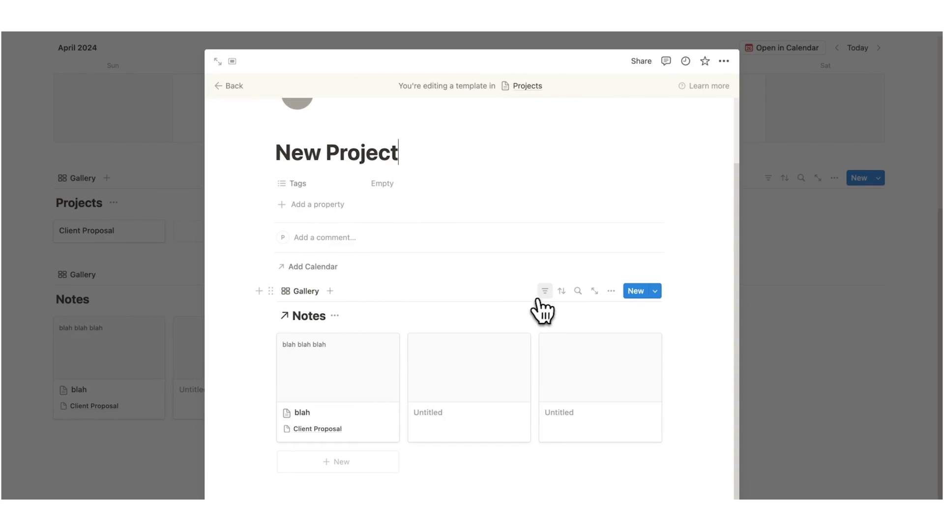
left_click(544, 293)
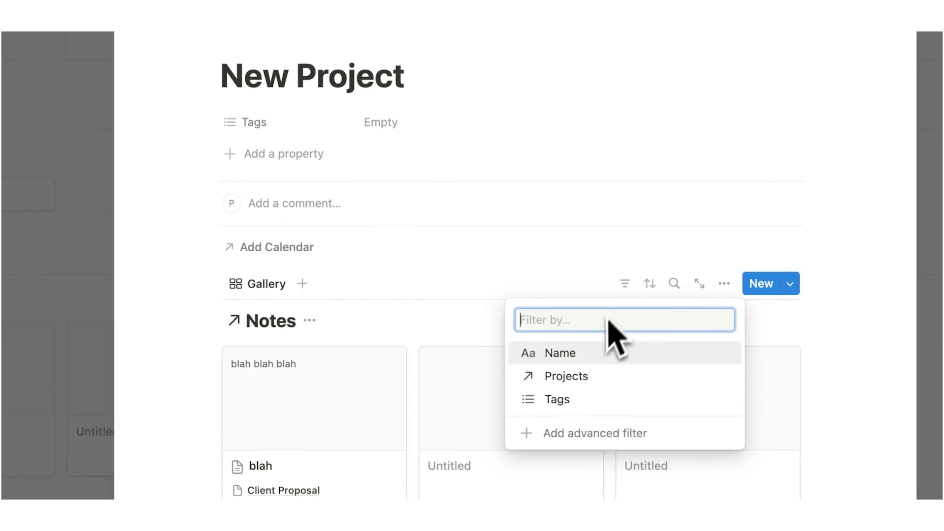
left_click(597, 376)
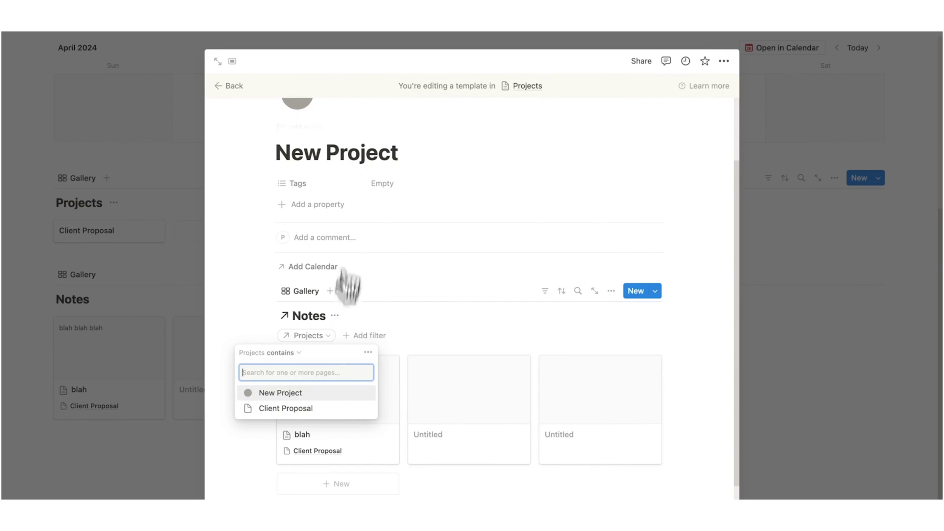
left_click(283, 393)
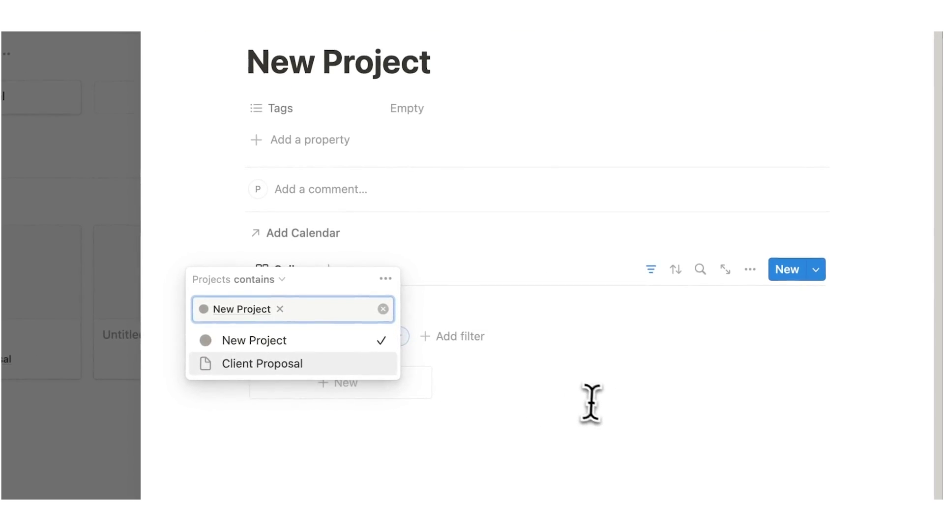
left_click(500, 382)
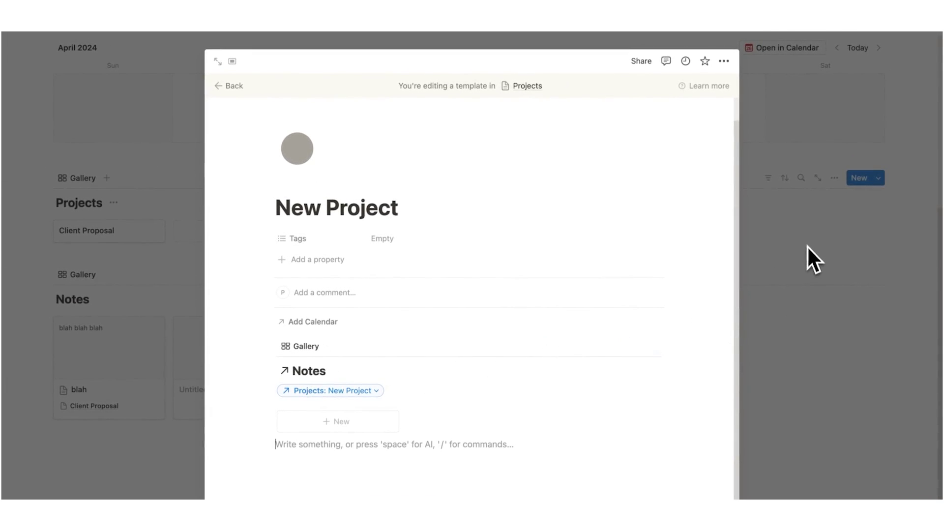
left_click(805, 244)
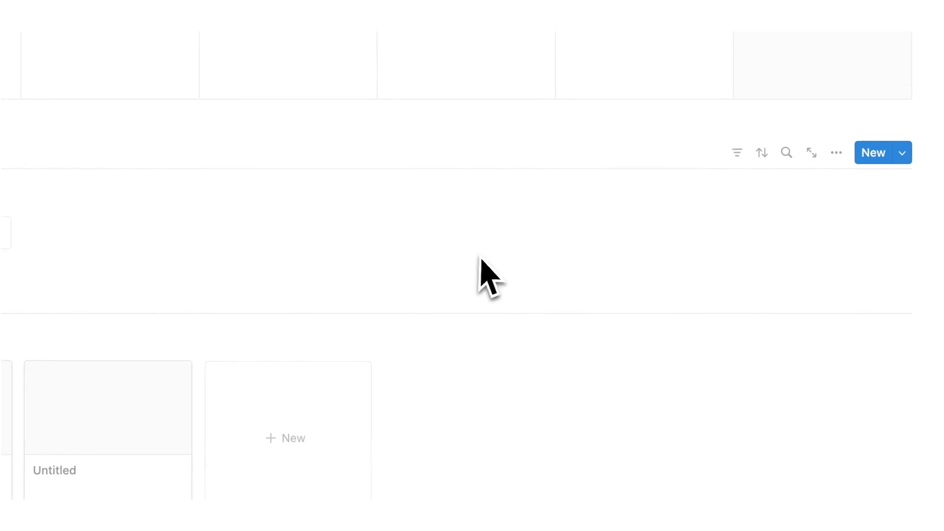
Title the first untitled note in the Notes gallery "example" and close it.
left_click(312, 391)
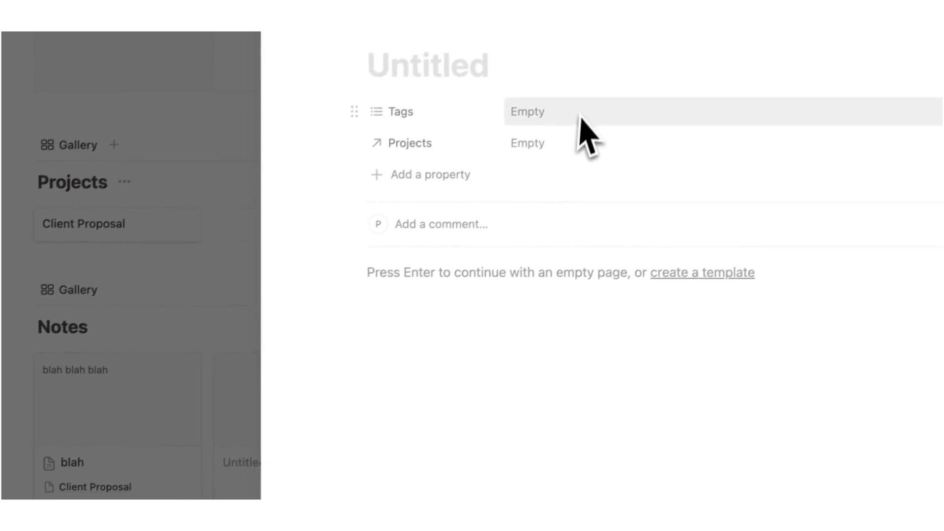
type("example")
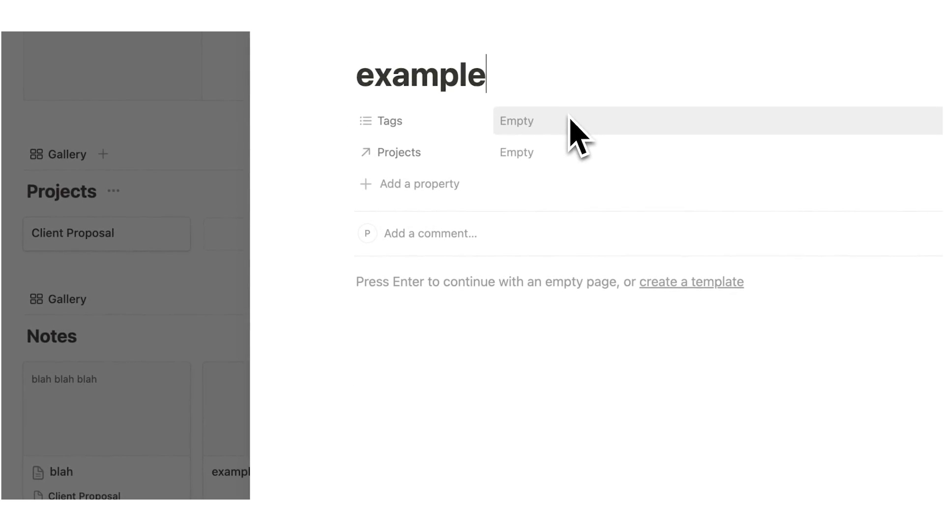
left_click(285, 185)
Title the remaining untitled note "lorem ipsum", link it to the Client Proposal project, and close it.
left_click(433, 378)
type("lorem ipsum")
left_click(523, 156)
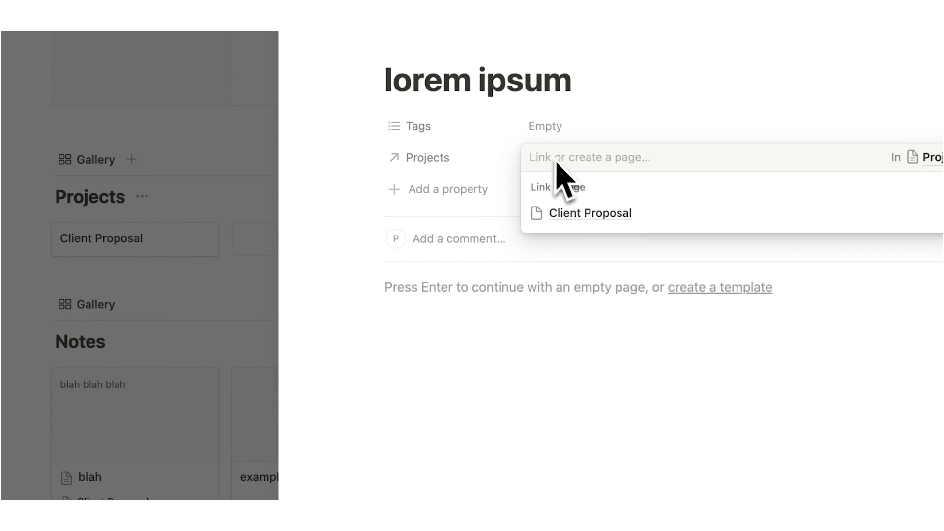
left_click(604, 213)
left_click(261, 342)
Link the example note to the Client Proposal project and close the note.
left_click(439, 253)
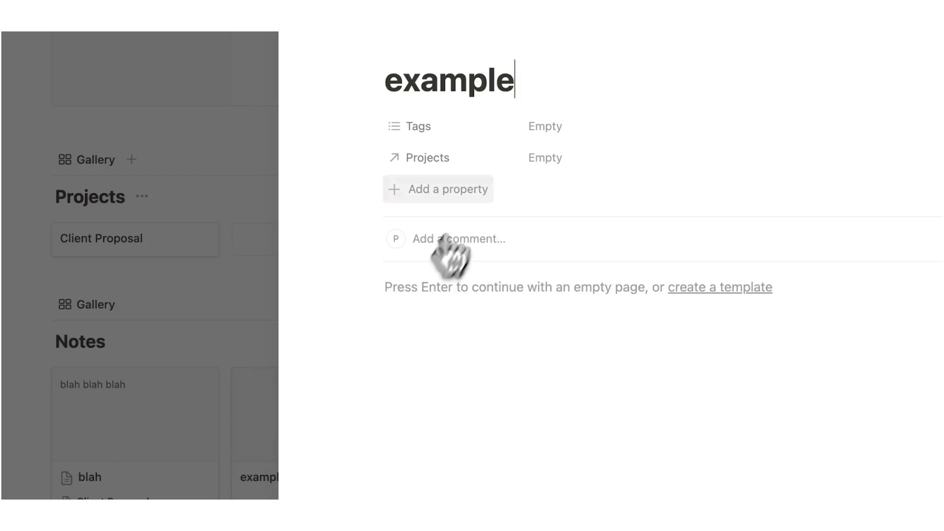
left_click(565, 158)
key("Return")
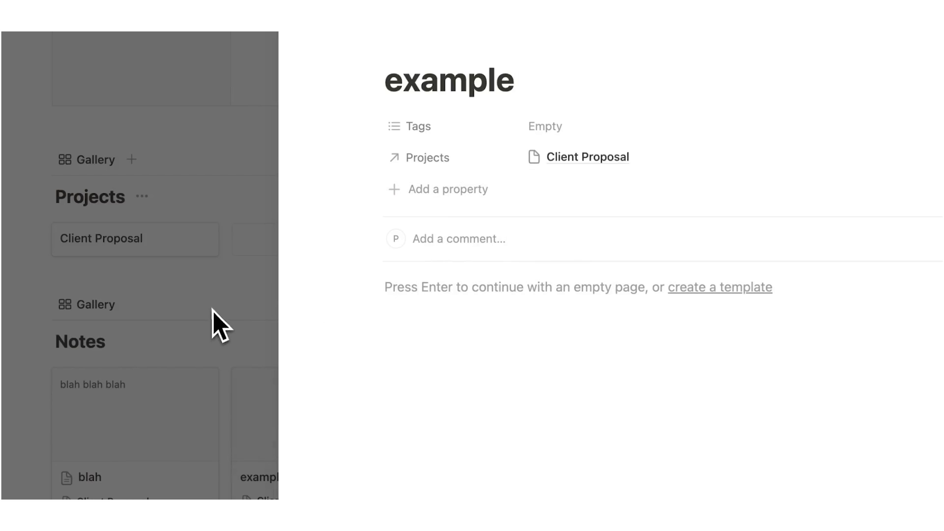
left_click(211, 311)
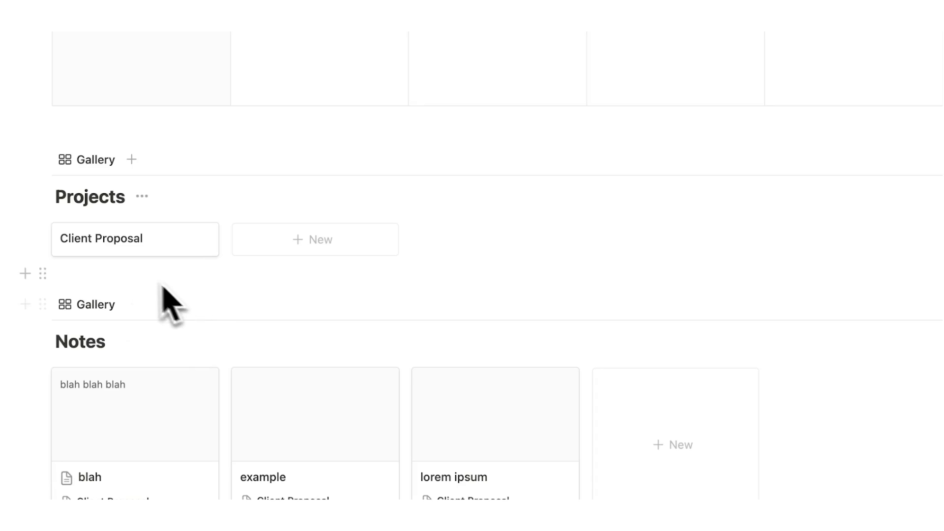
Open the Client Proposal project and apply the New Project template to it.
left_click(150, 258)
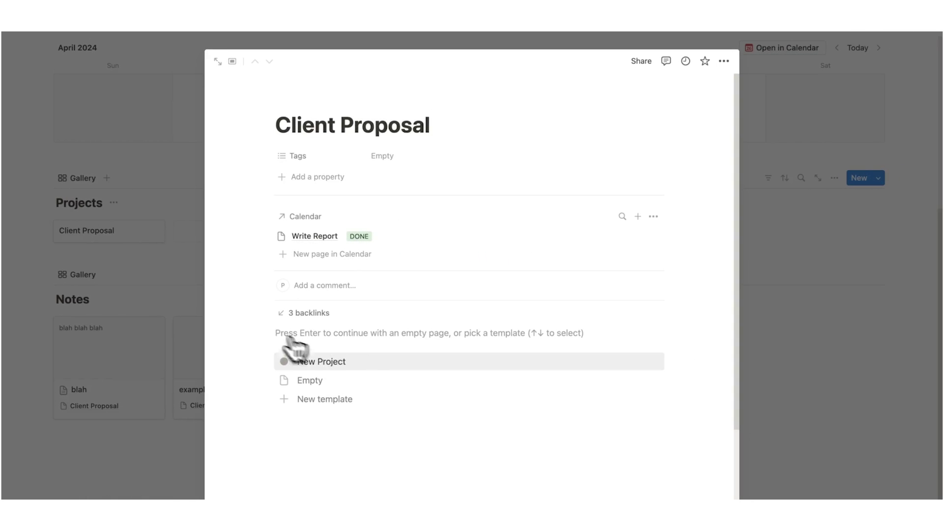
left_click(360, 362)
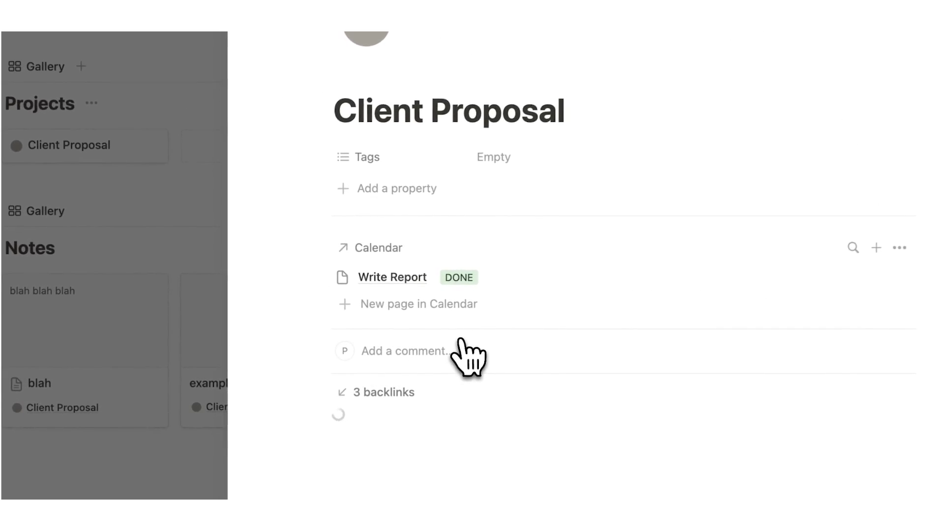
scroll(402, 291, "down", 3)
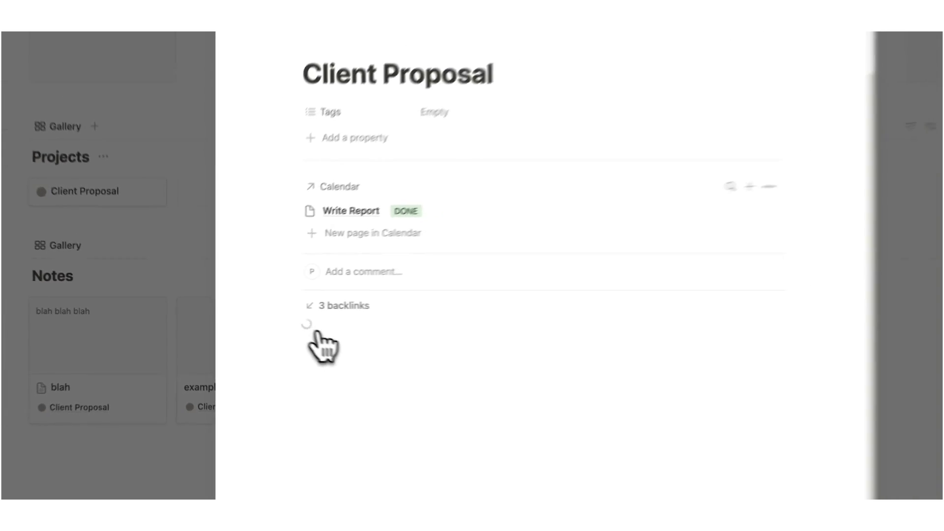
scroll(339, 374, "down", 2)
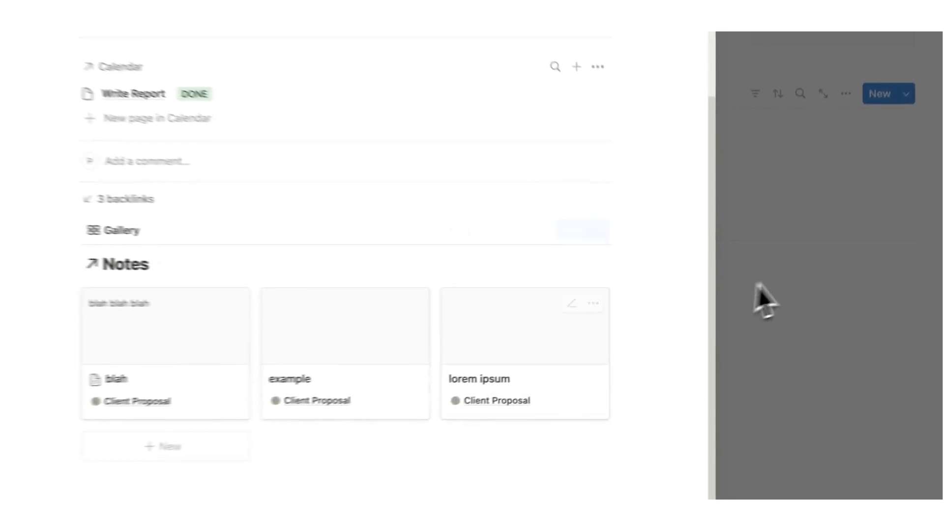
Remove the Client Proposal link from the lorem ipsum note's Projects property and close the note.
left_click(231, 363)
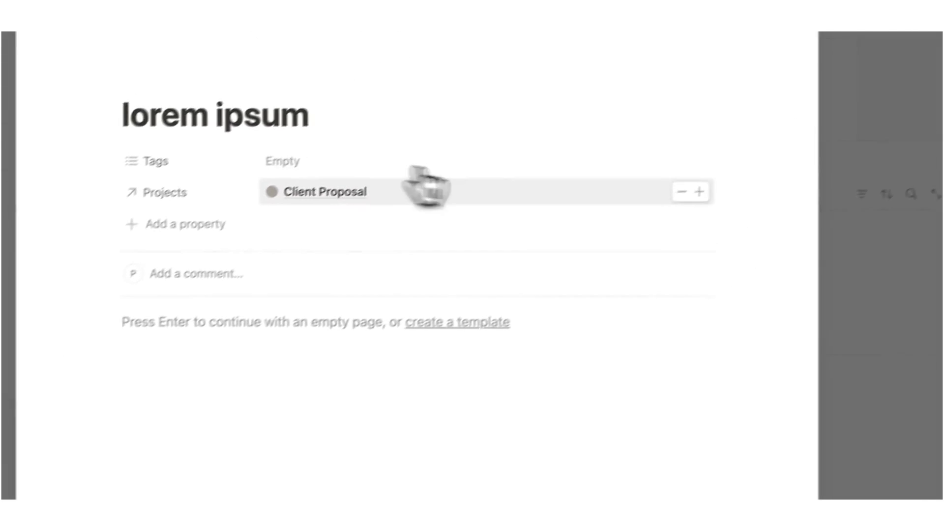
left_click(655, 210)
key("Escape")
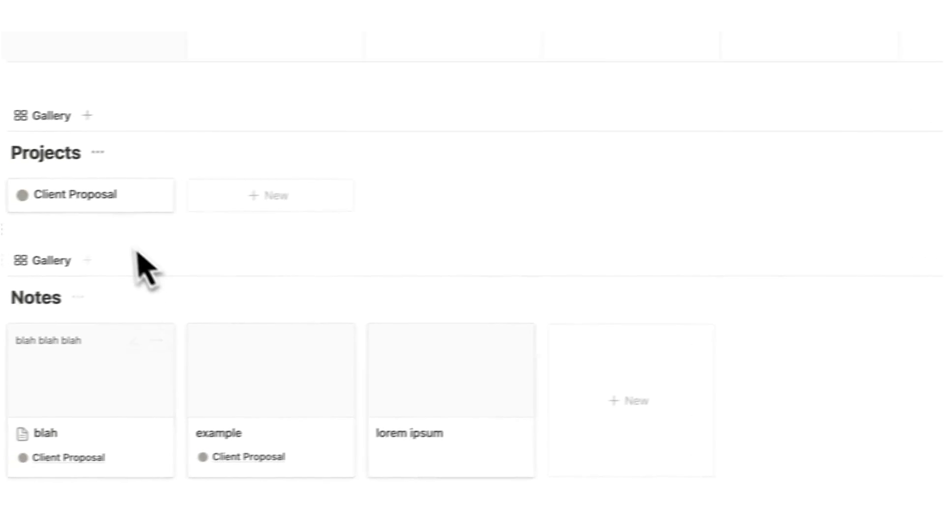
Check the Notes gallery inside the Client Proposal project and the list of templates for Projects.
left_click(139, 206)
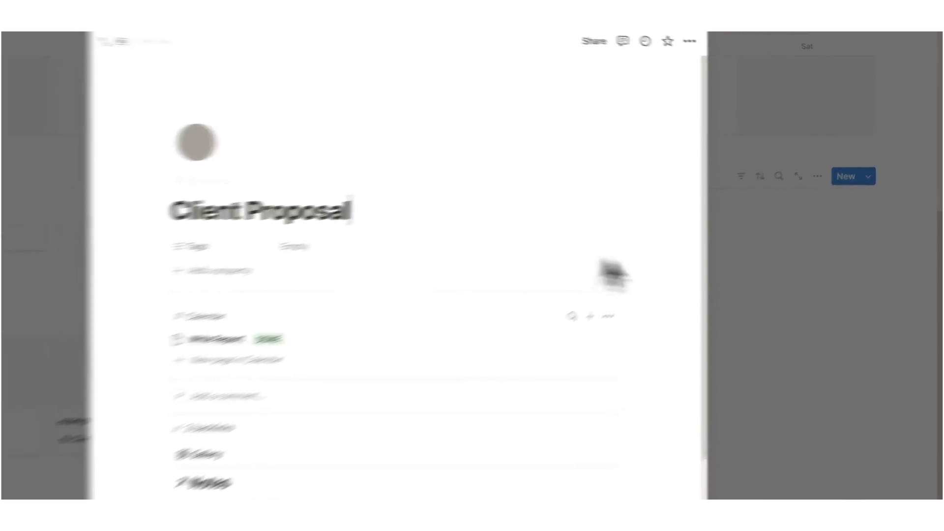
left_click(788, 279)
left_click(846, 170)
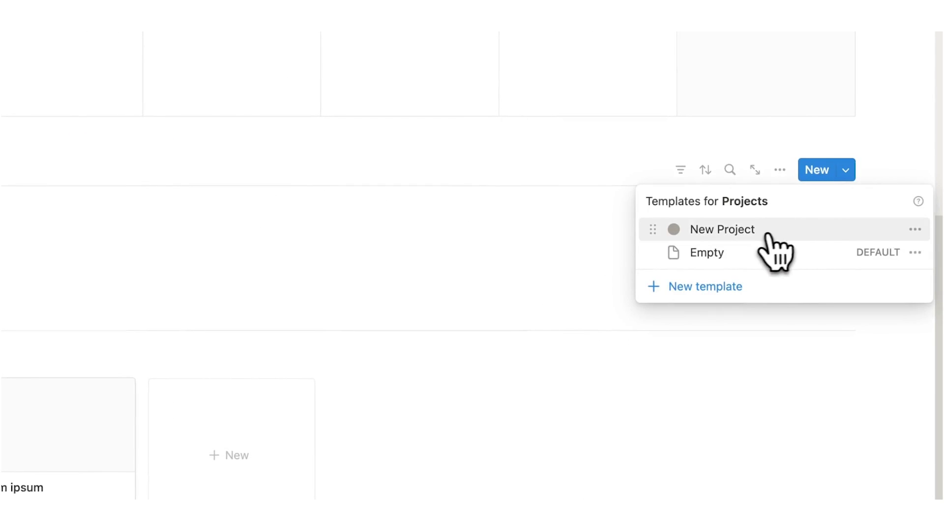
left_click(538, 270)
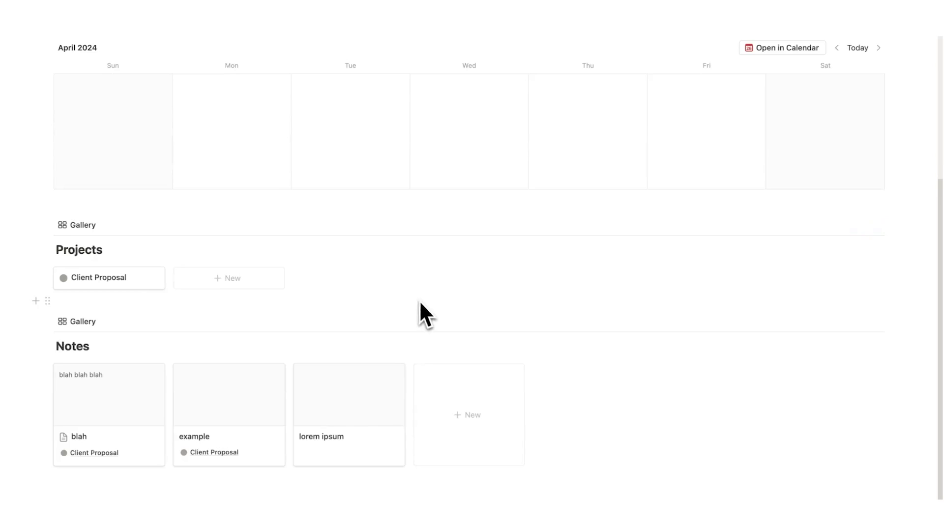
Check the Write Report task on the weekly calendar and open the Client Proposal project.
scroll(419, 300, "up", 5)
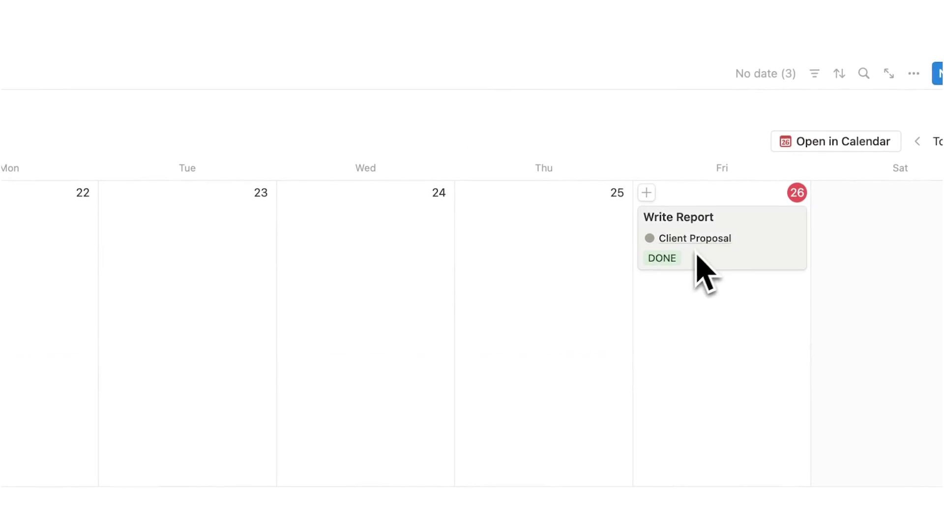
left_click(157, 333)
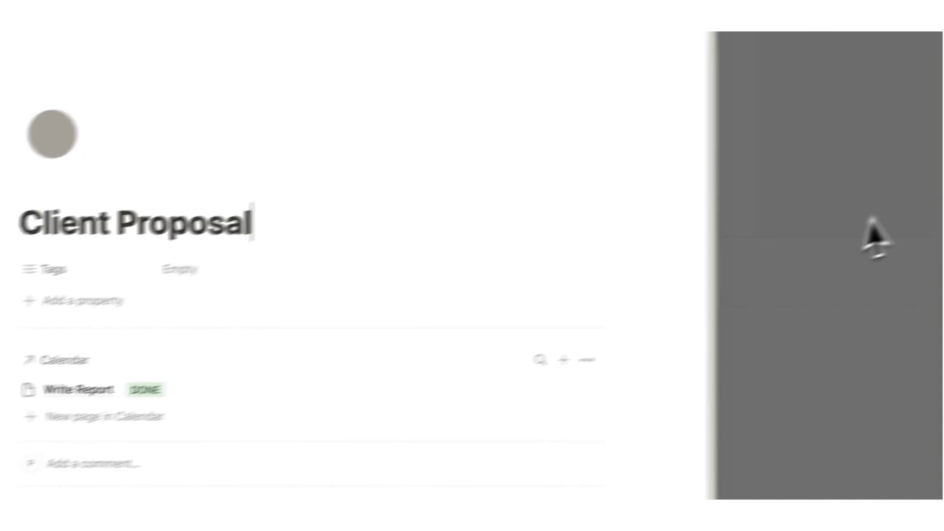
Close the Client Proposal project, review the Projects and Notes galleries on the dashboard, and select the Client Proposal card.
left_click(875, 236)
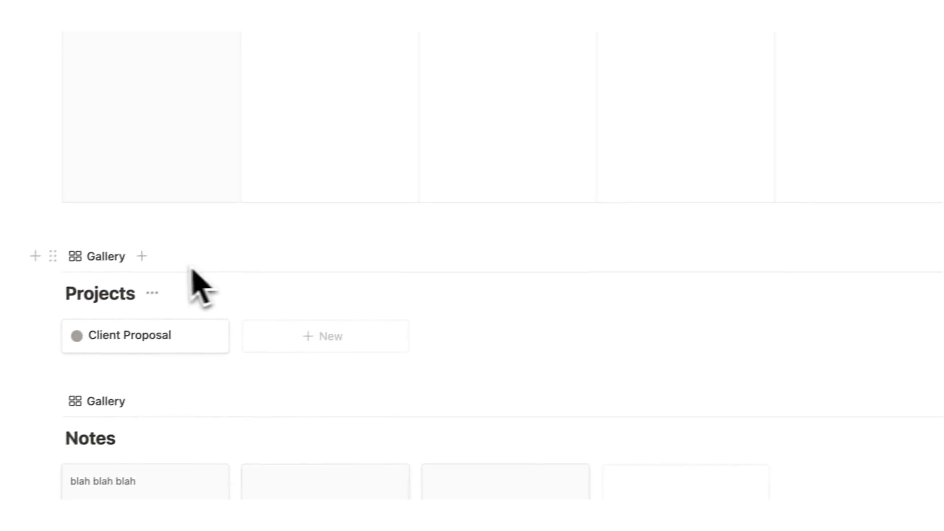
scroll(192, 274, "down", 3)
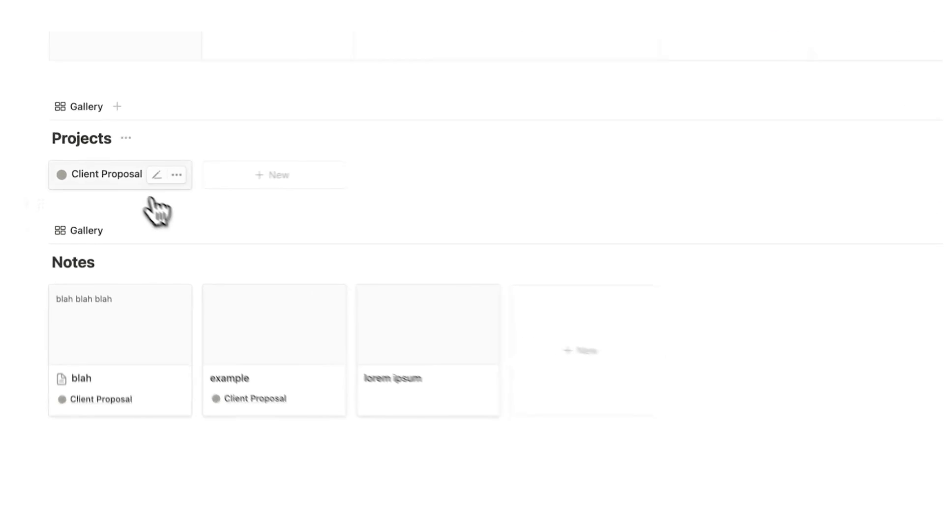
left_click(153, 189)
scroll(481, 186, "down", 5)
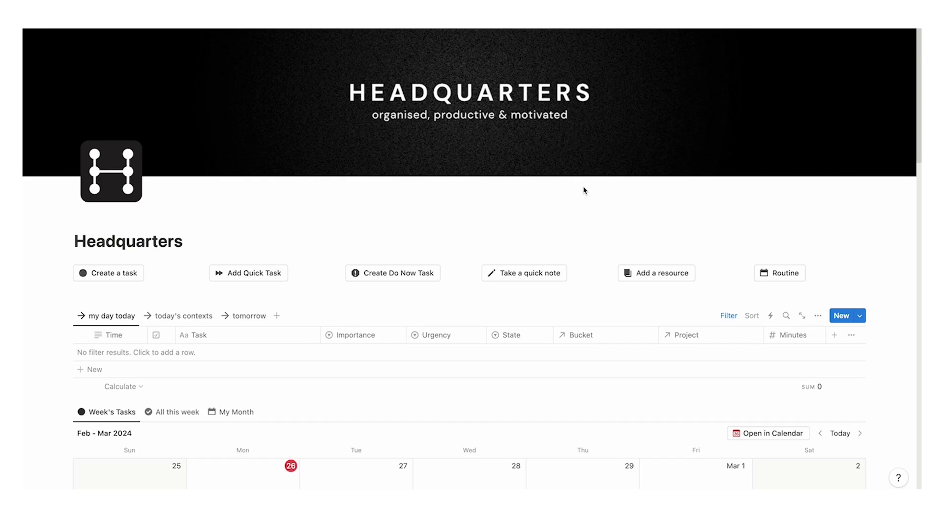
Look through the Headquarters page from the day view to My Life Buckets and back up to My Projects.
scroll(583, 189, "down", 15)
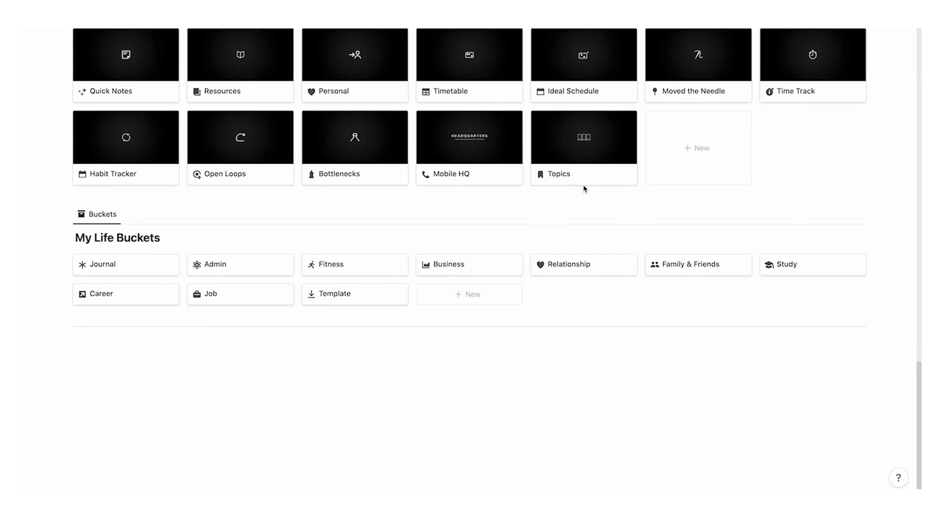
scroll(584, 190, "up", 9)
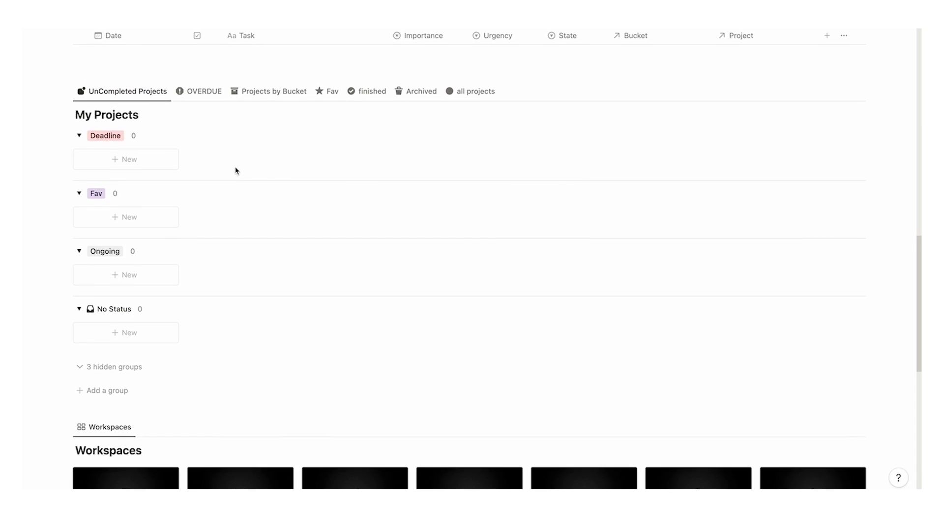
Add a task named Write Cover Letter to My Task List and set its Importance to Important.
type("Le")
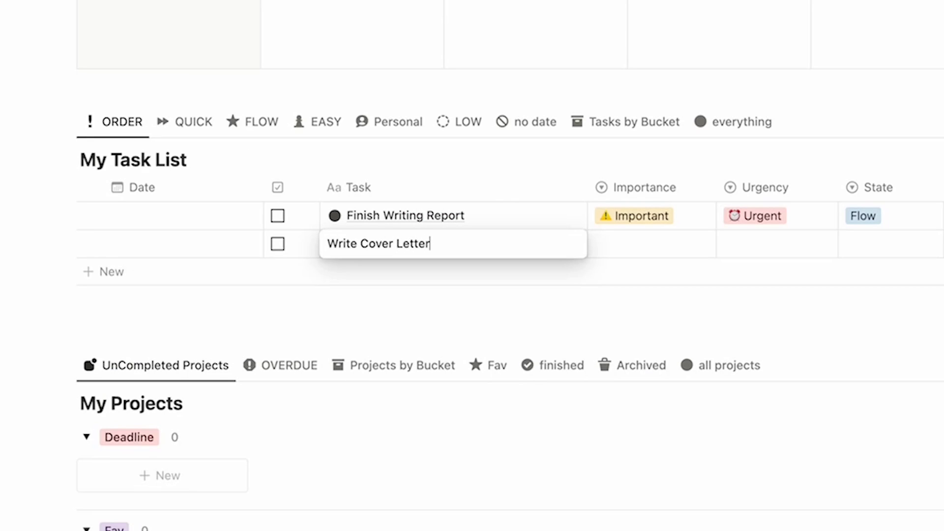
type("tter")
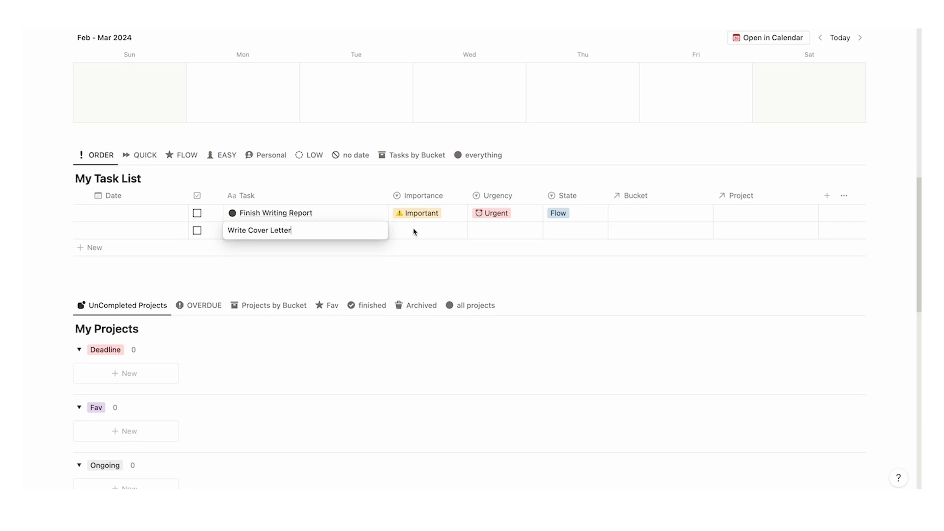
left_click(629, 241)
left_click(449, 265)
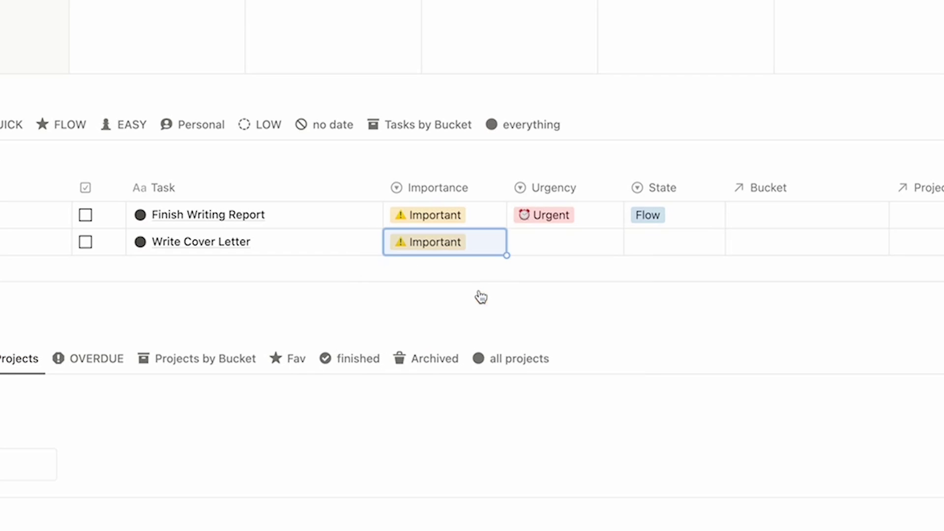
left_click(494, 235)
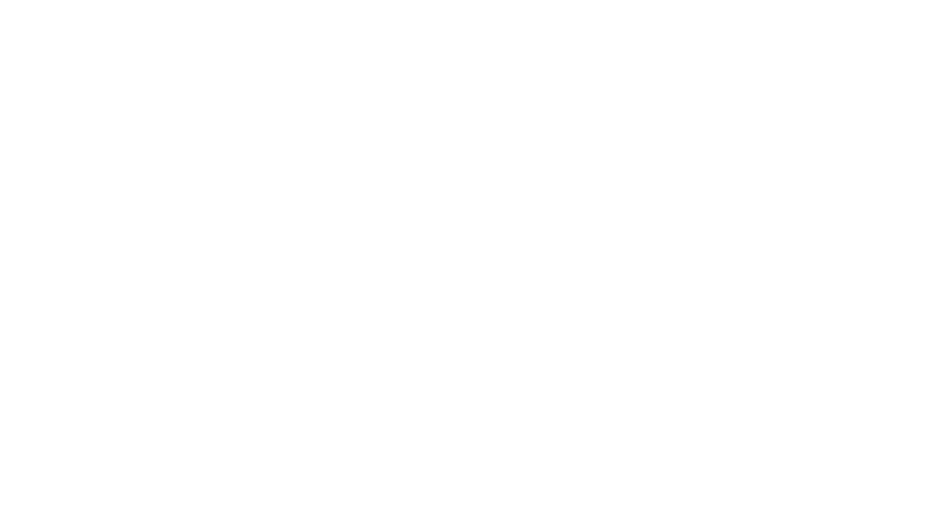